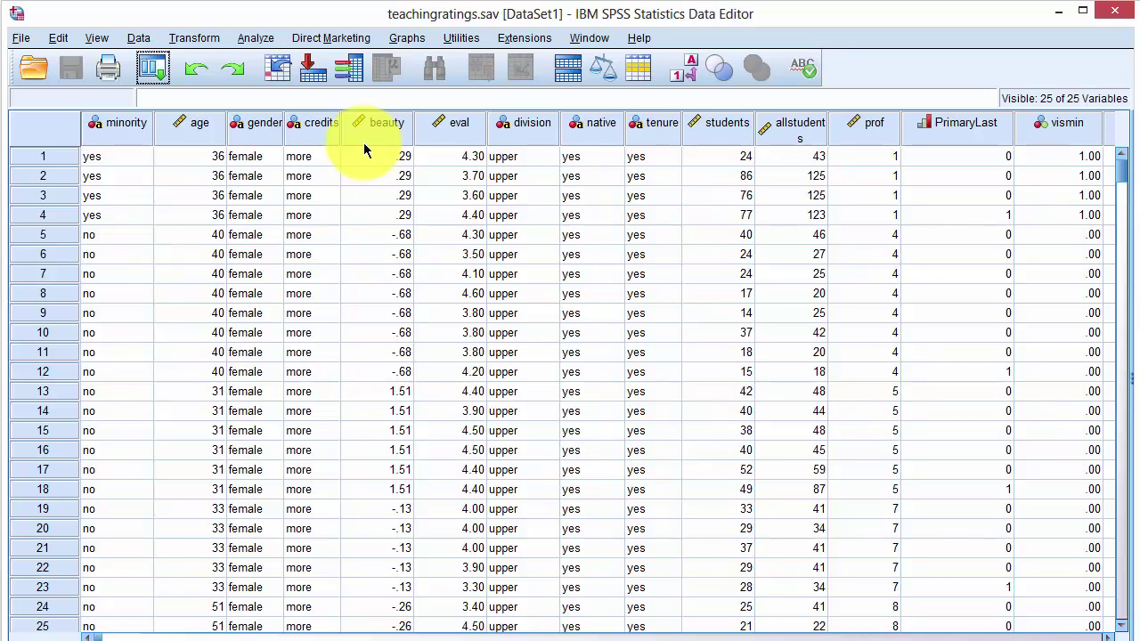
# Turn on Weight cases by, with students as the frequency variable
pyautogui.click(150, 41)
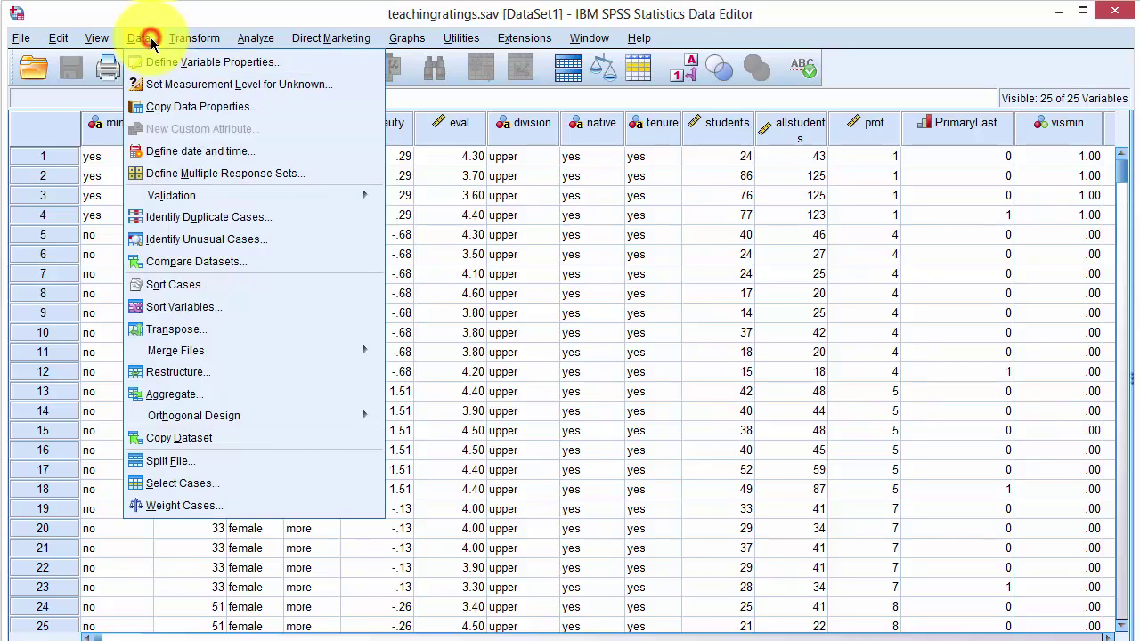
pyautogui.click(177, 507)
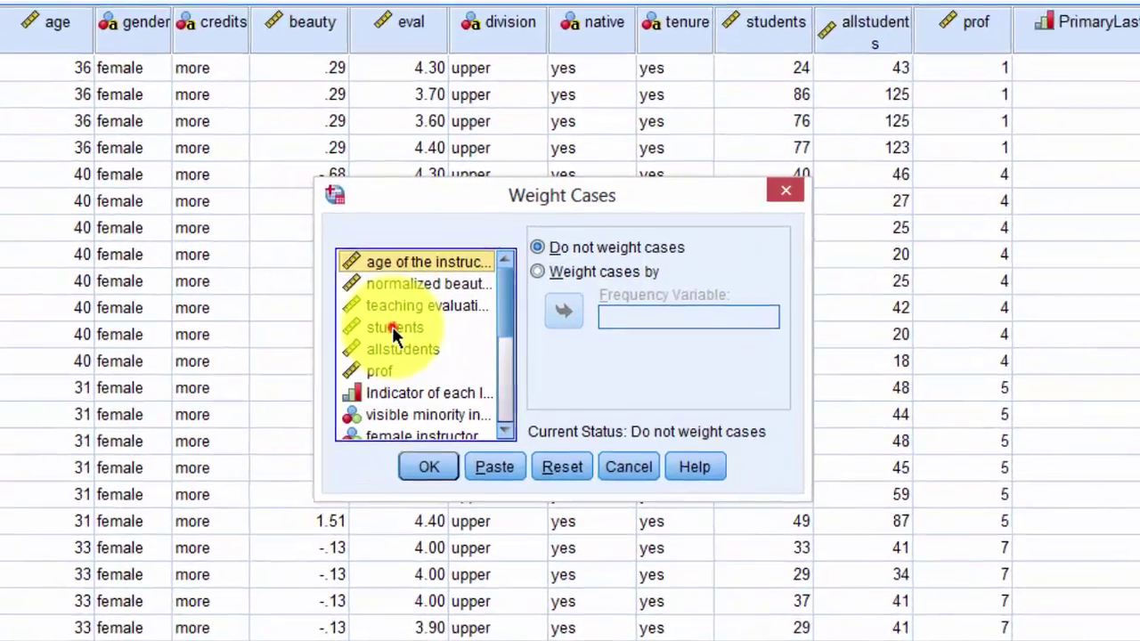
pyautogui.click(447, 346)
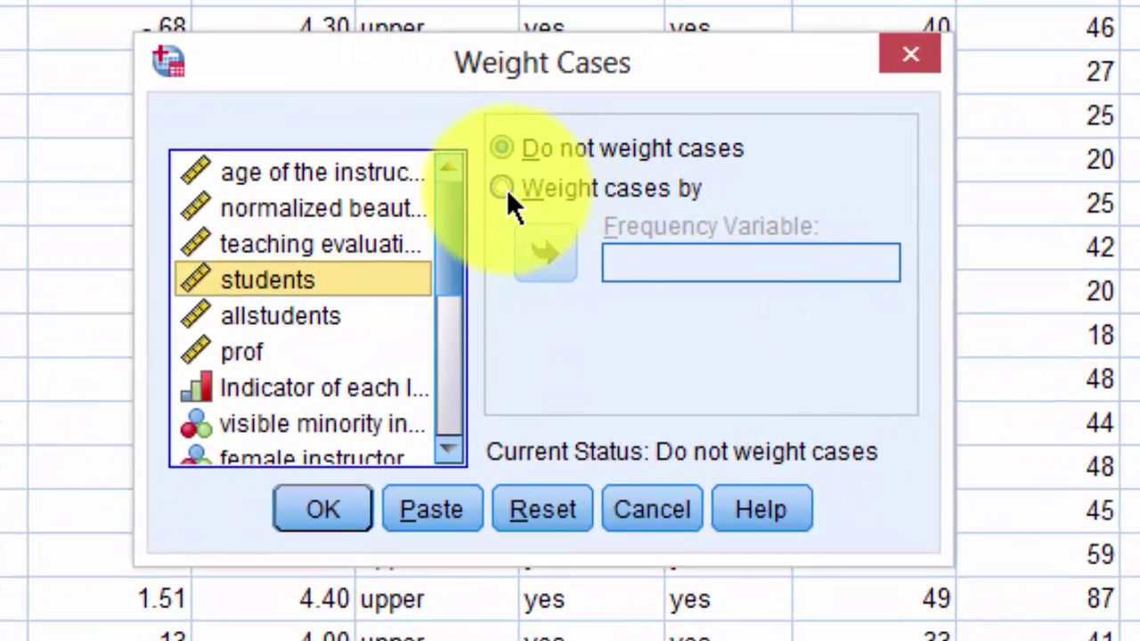
pyautogui.click(507, 188)
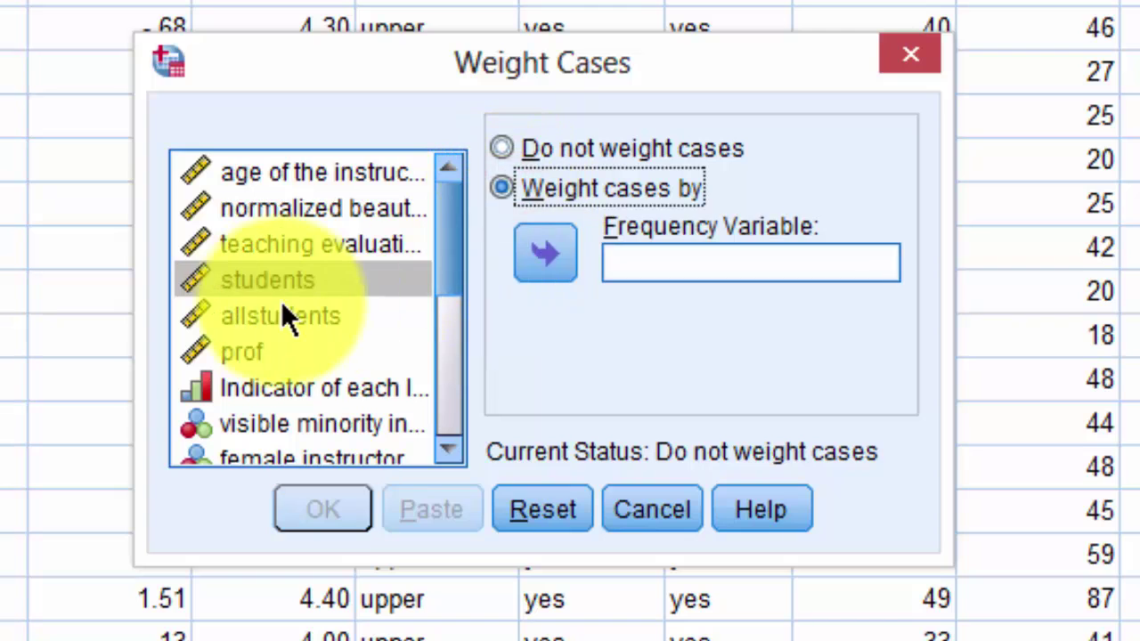
pyautogui.click(554, 255)
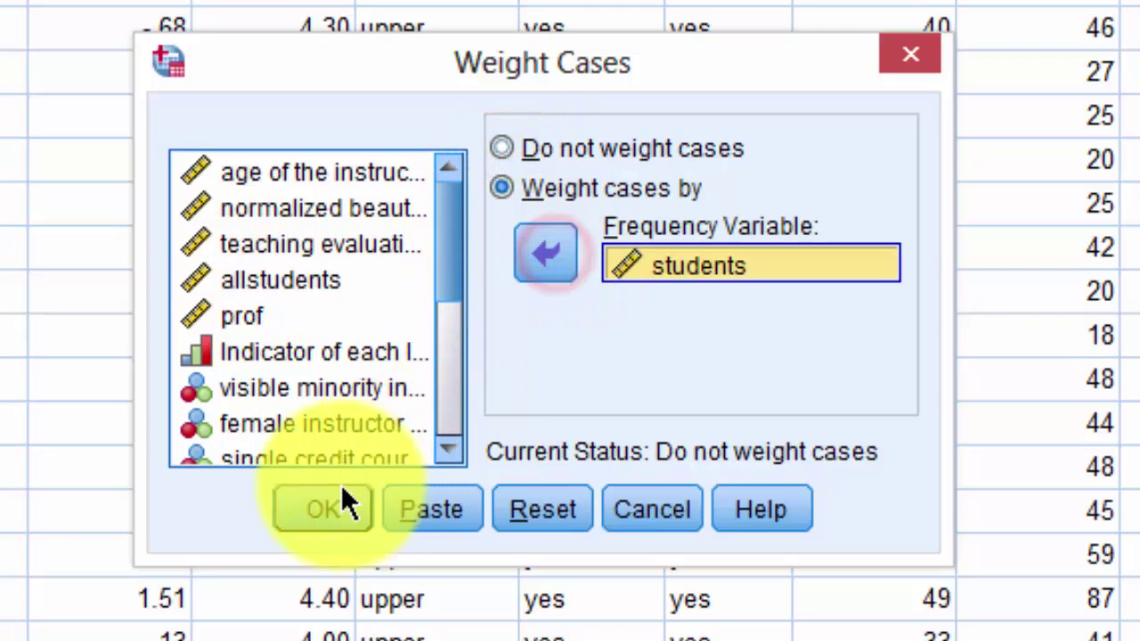
pyautogui.click(329, 506)
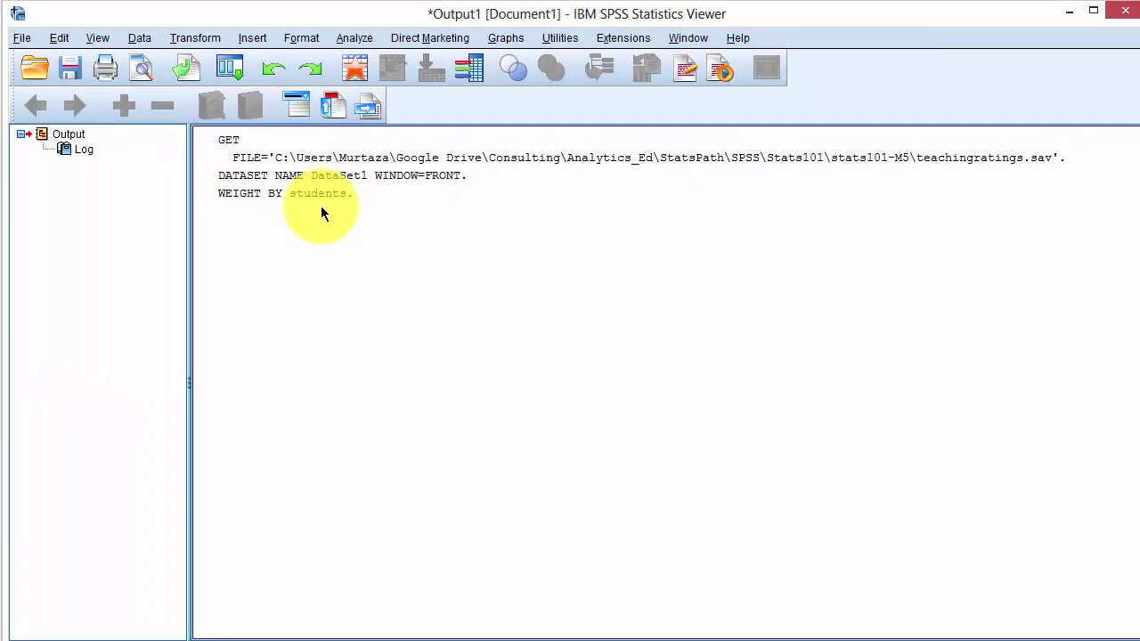
# Run weighted Descriptives on teaching evaluation with mean, std. deviation, minimum and maximum
pyautogui.hotkey('alt', 'Tab')
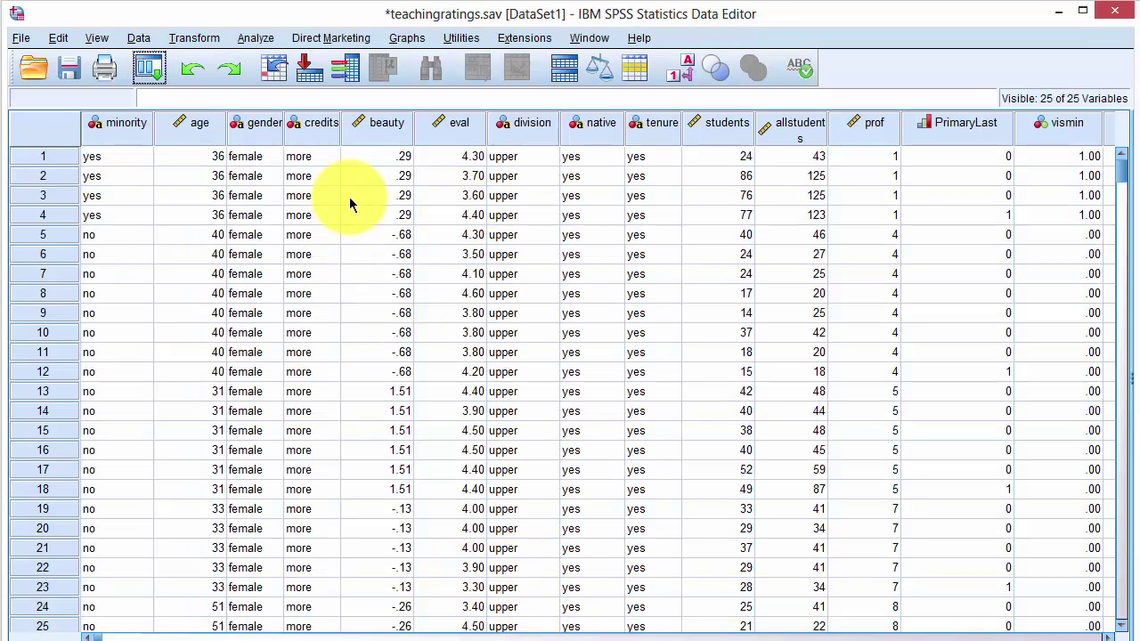
pyautogui.click(253, 39)
pyautogui.moveTo(285, 82)
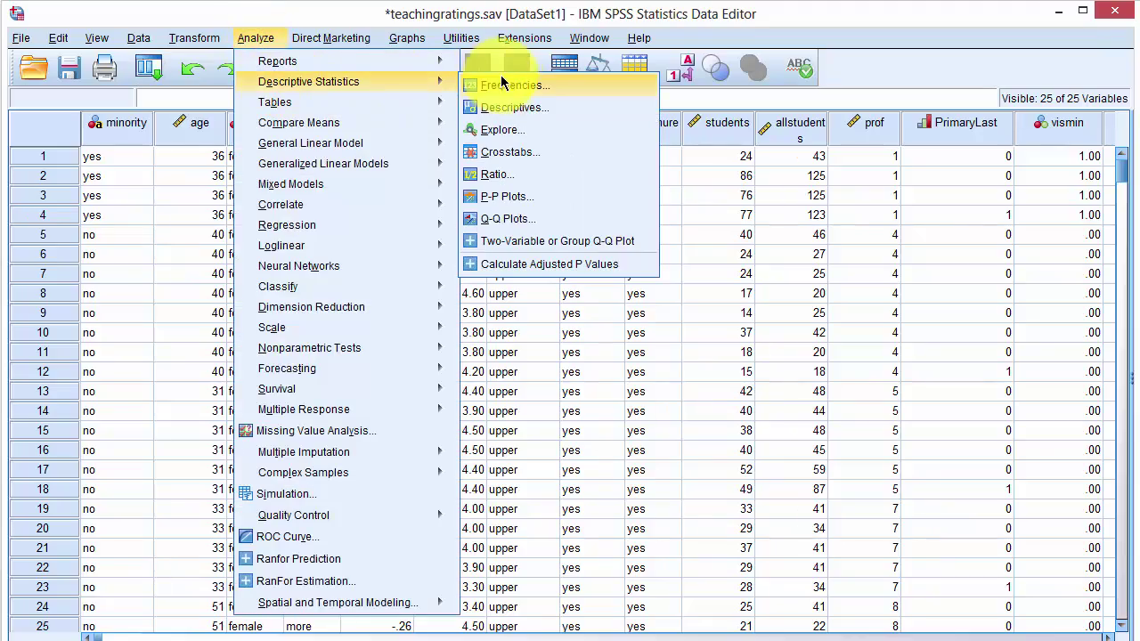
pyautogui.click(514, 107)
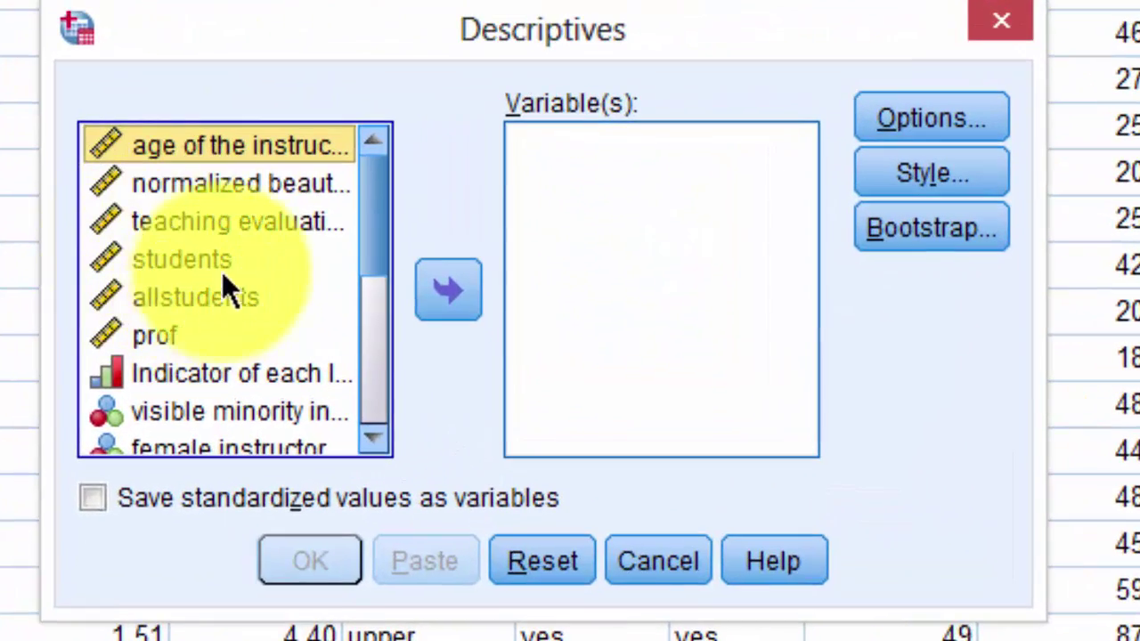
pyautogui.click(249, 224)
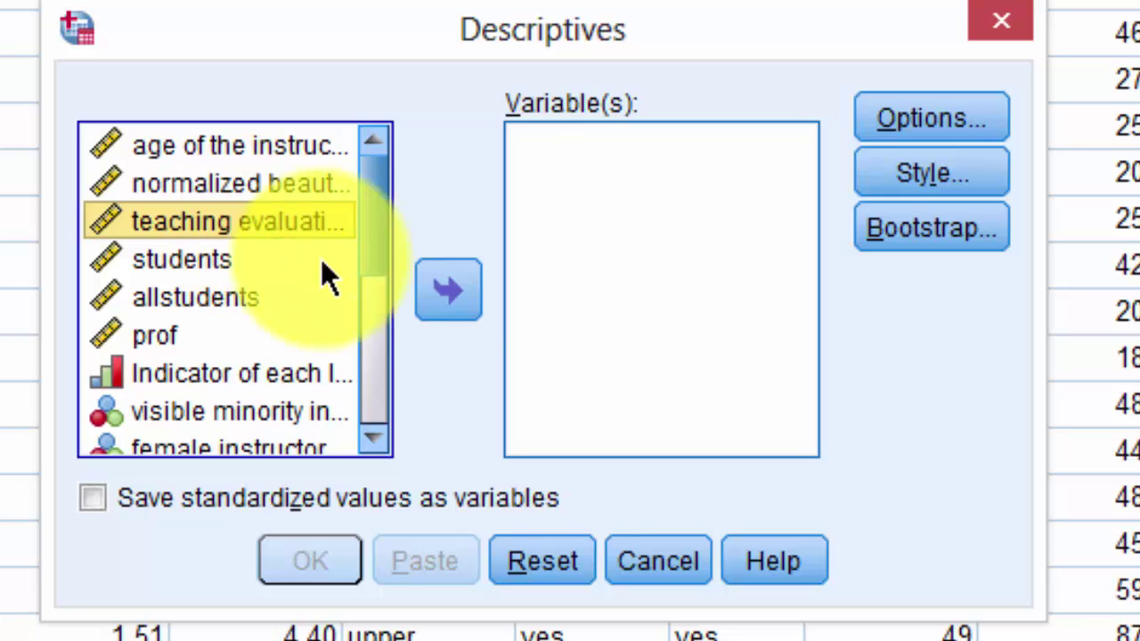
pyautogui.click(451, 288)
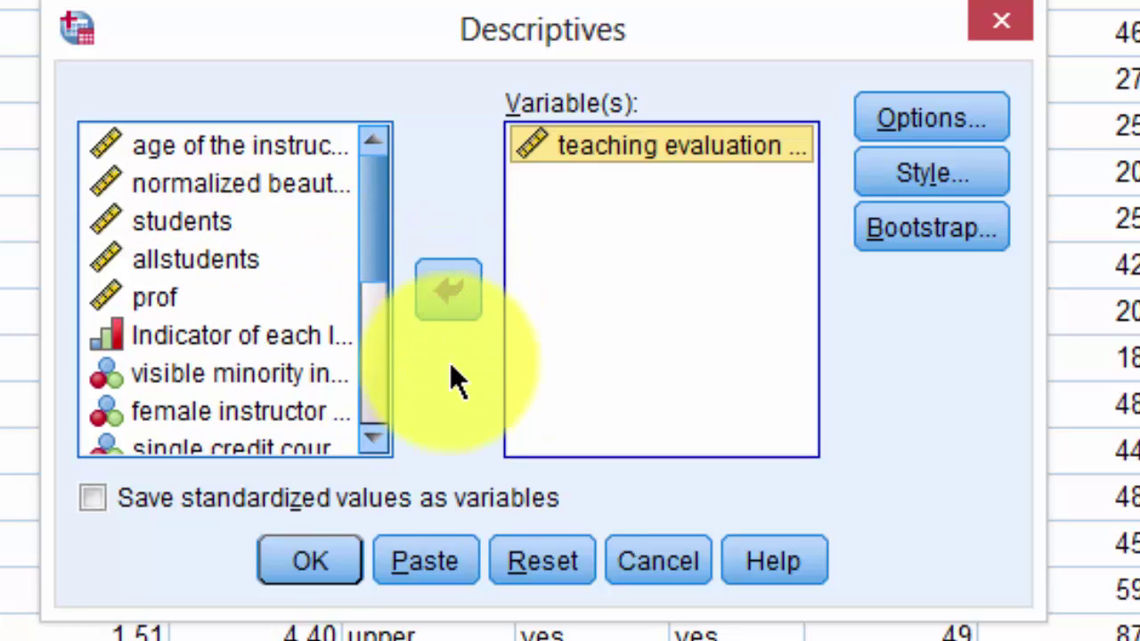
pyautogui.click(999, 133)
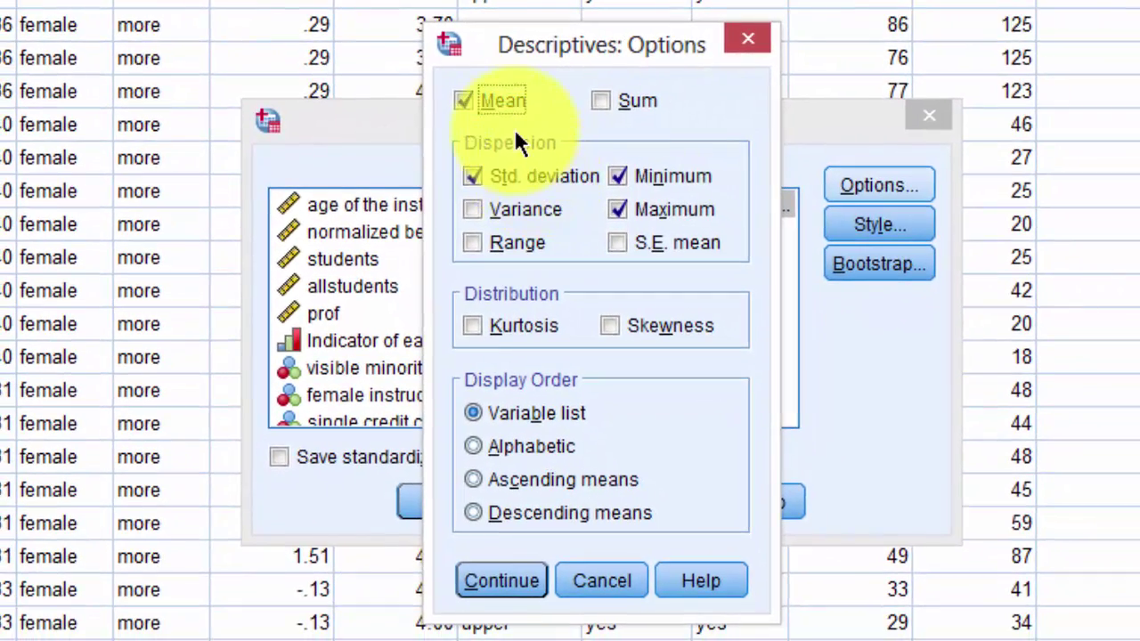
pyautogui.click(490, 579)
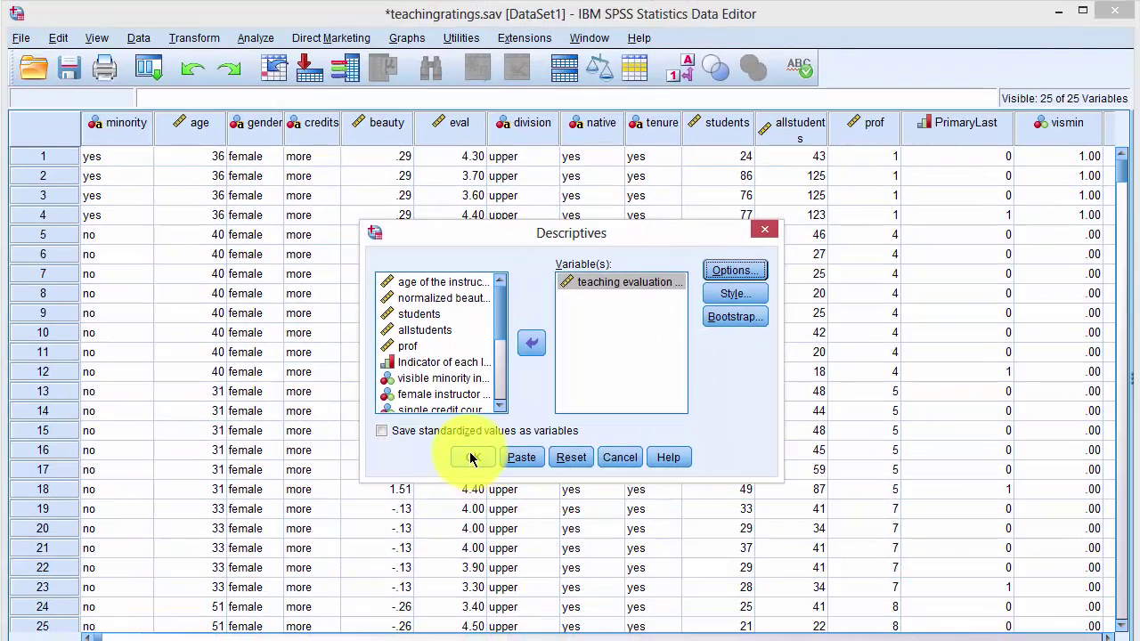
pyautogui.click(473, 458)
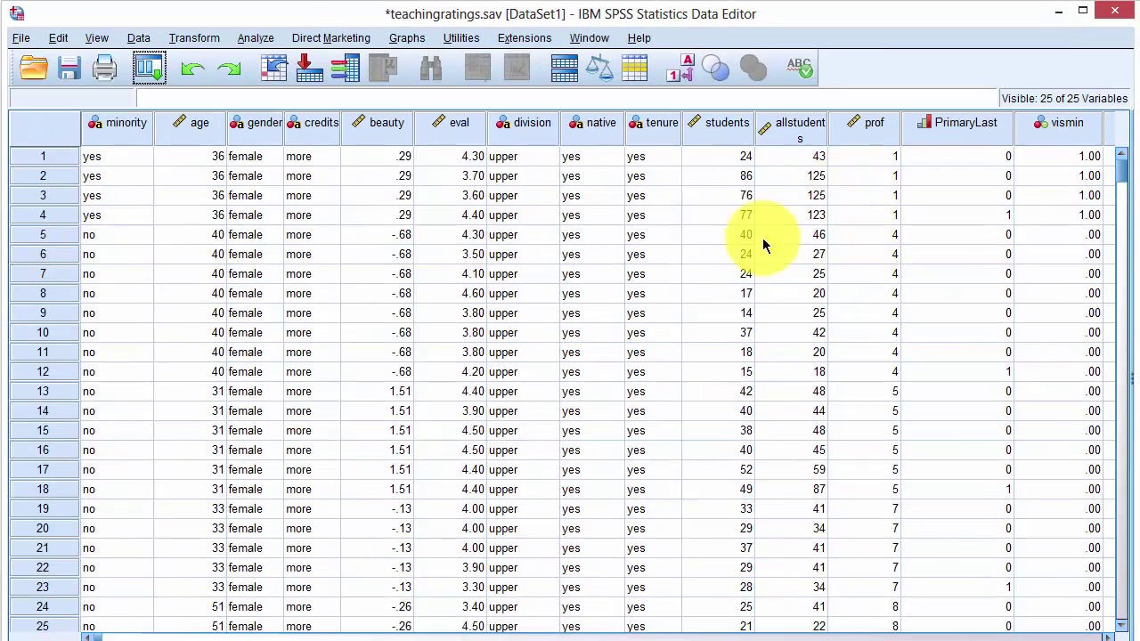
# Set Weight Cases to Do not weight cases
pyautogui.click(141, 41)
pyautogui.click(218, 507)
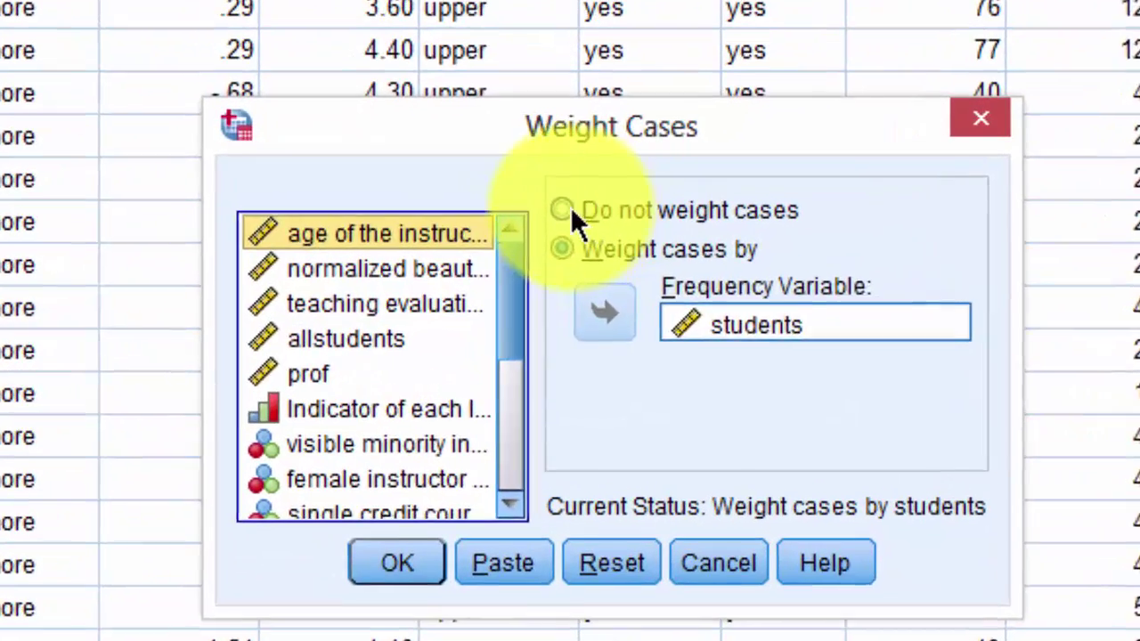
pyautogui.click(554, 289)
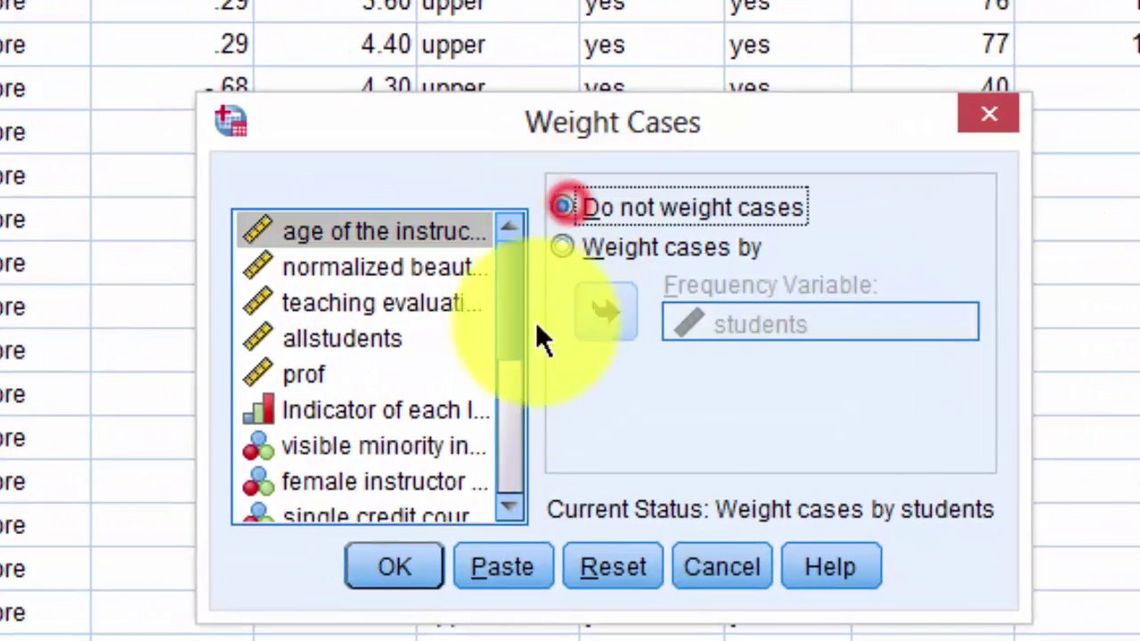
pyautogui.click(416, 569)
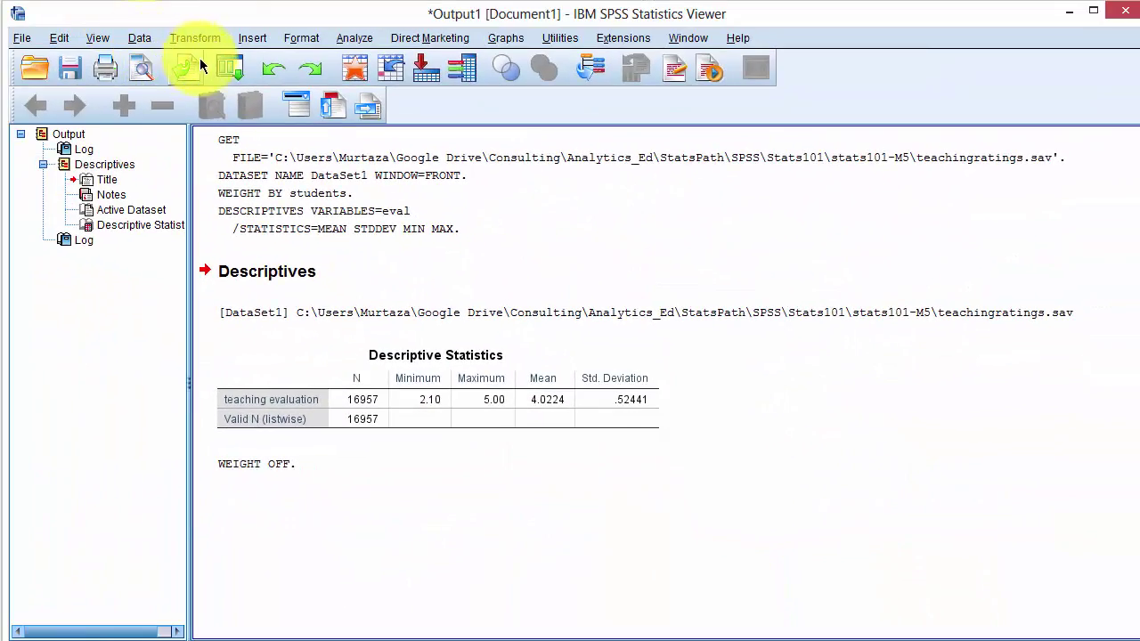
# Rerun the teaching evaluation Descriptives from Dialog Recall, giving unweighted N 463
pyautogui.click(231, 69)
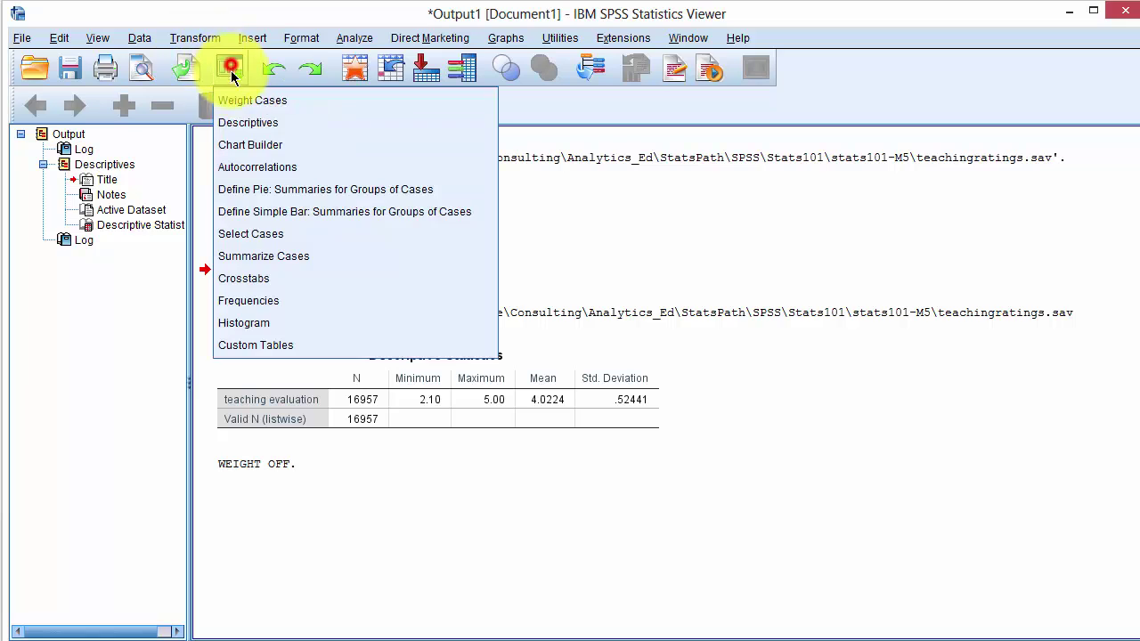
pyautogui.click(248, 122)
pyautogui.click(469, 387)
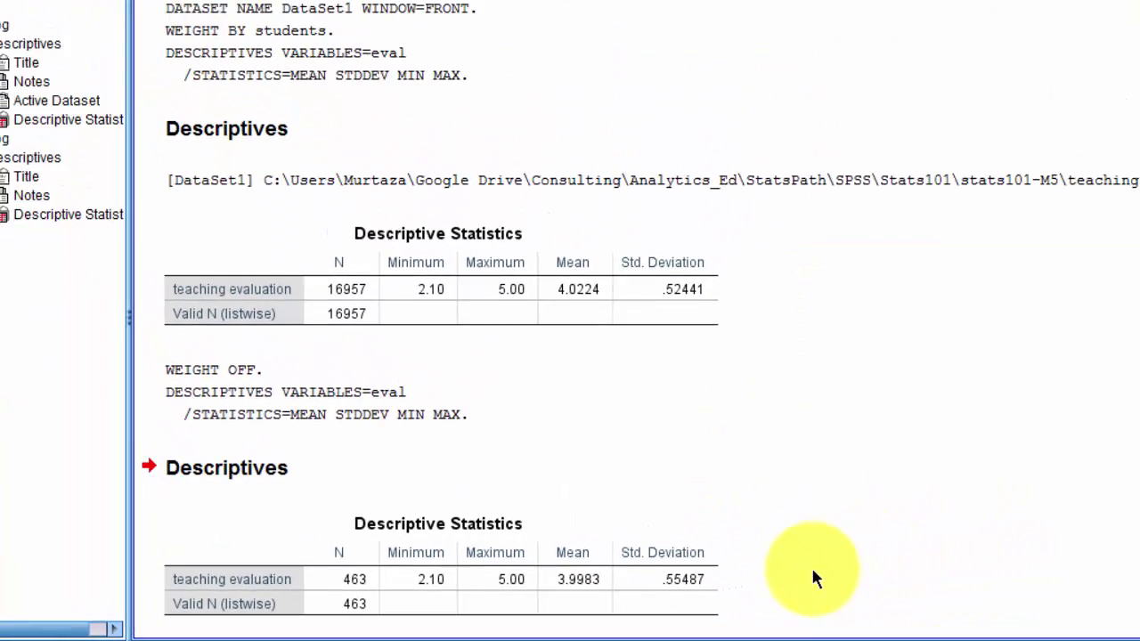
pyautogui.click(193, 38)
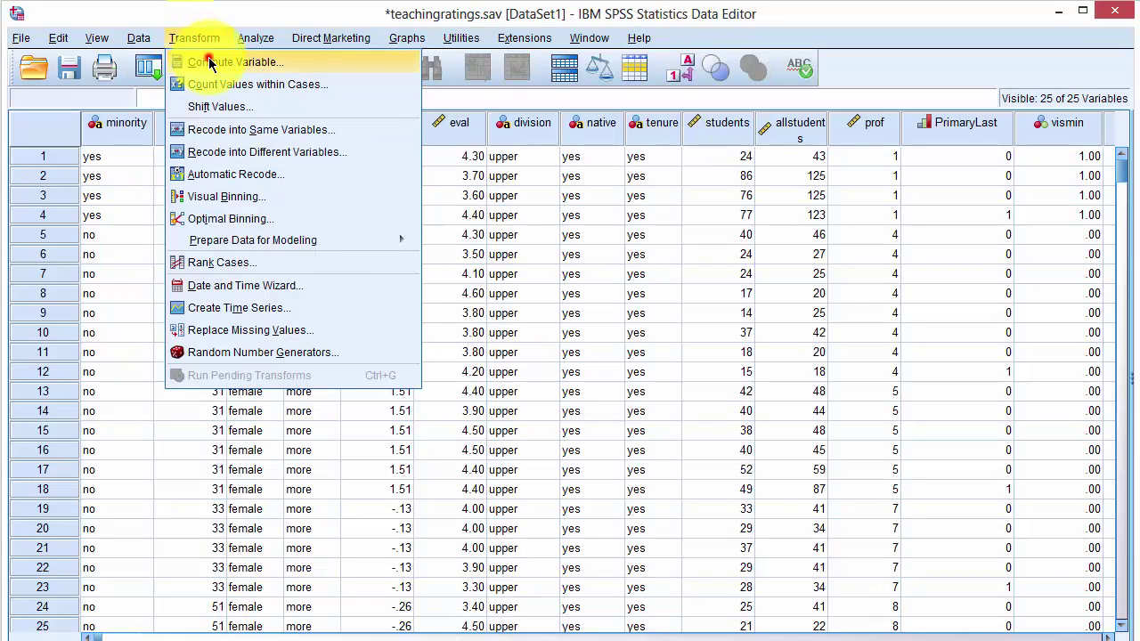
# Compute the target variable per_eval as students/allstudents*100
pyautogui.click(208, 62)
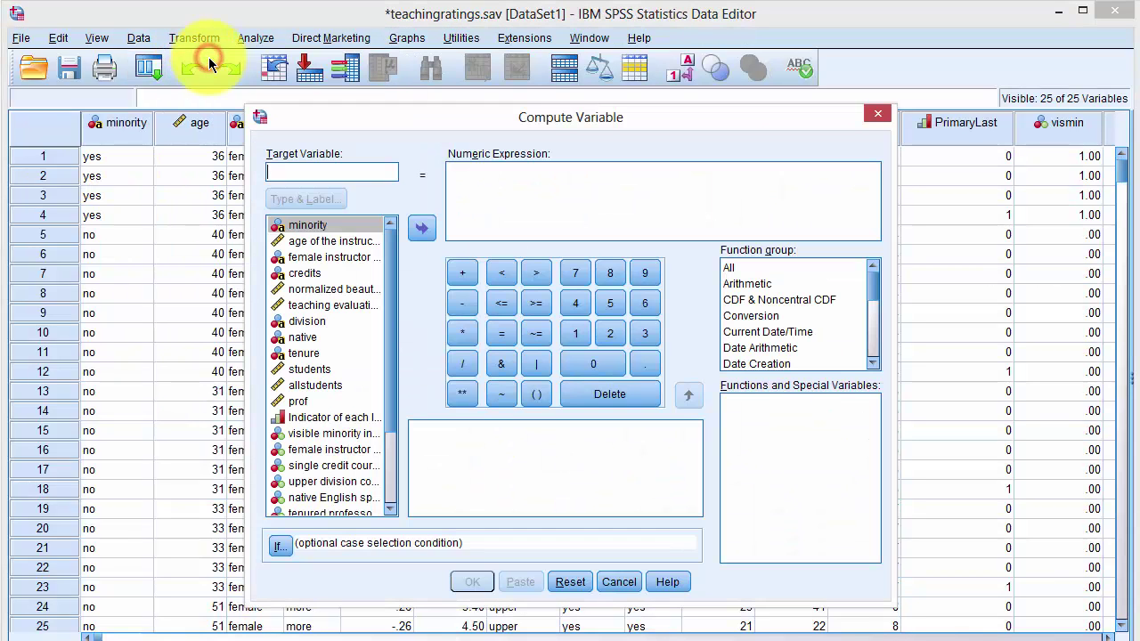
pyautogui.click(306, 175)
pyautogui.write('per')
pyautogui.write('_')
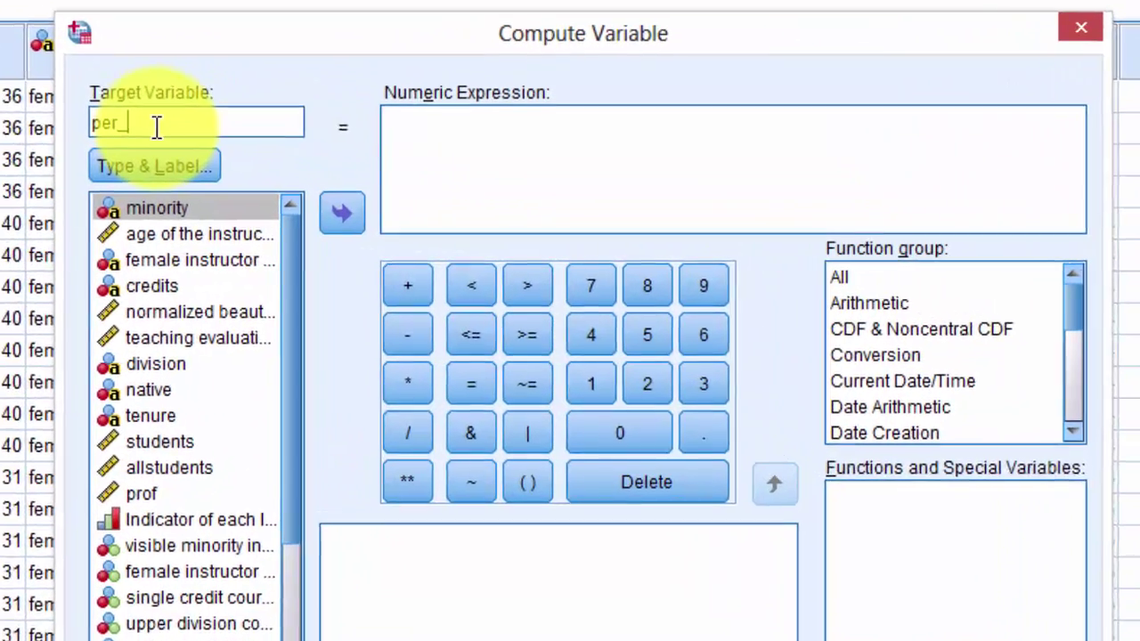
pyautogui.write('eval')
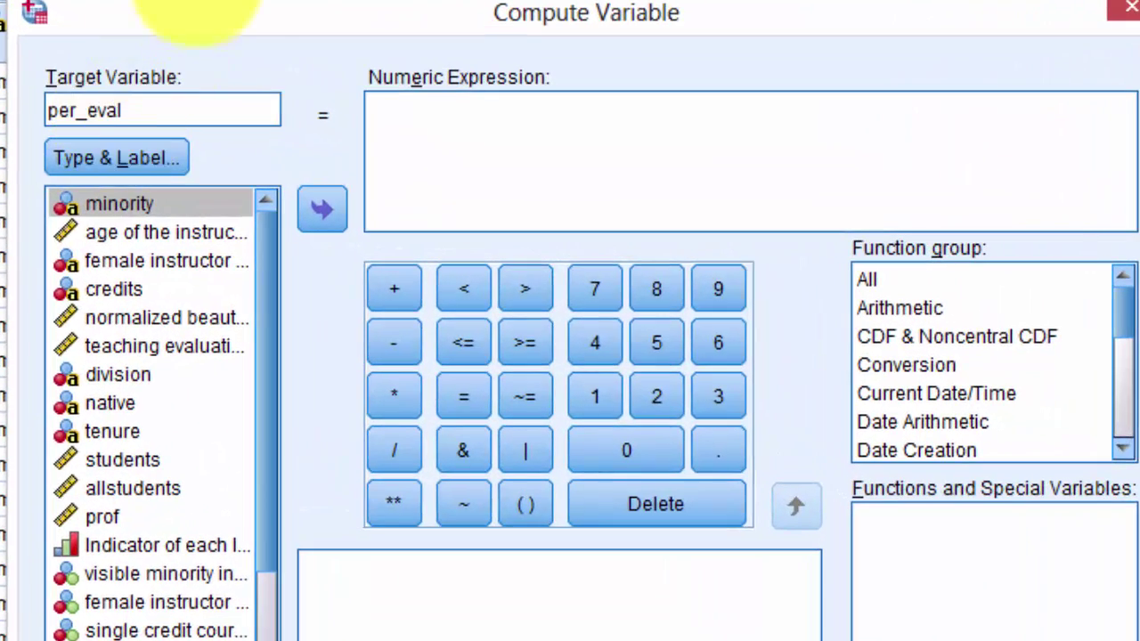
pyautogui.click(143, 472)
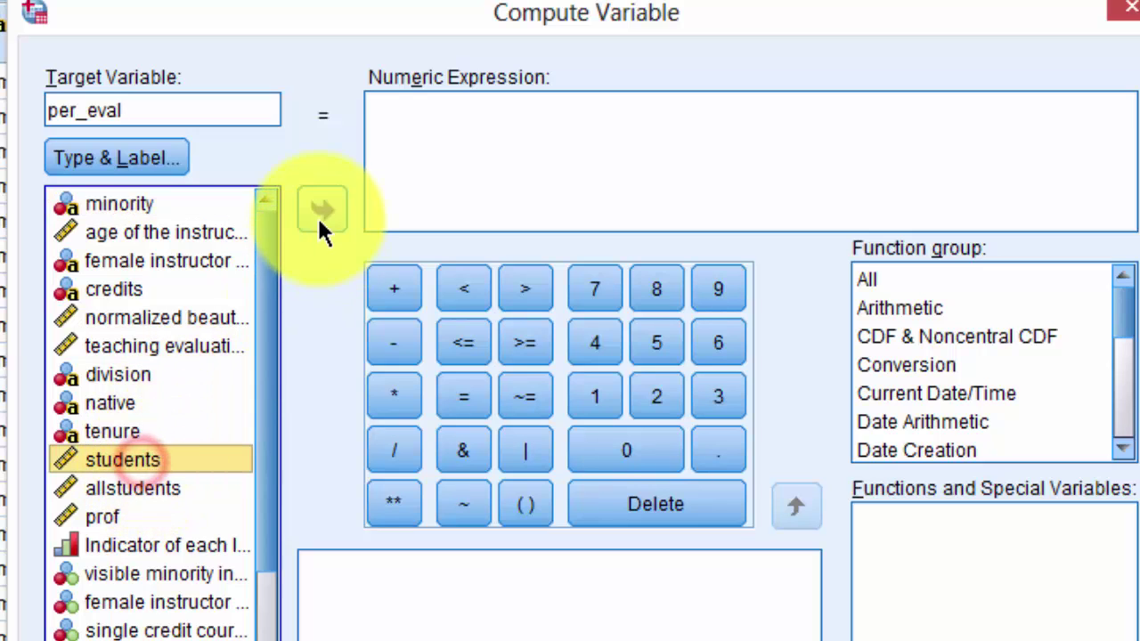
pyautogui.click(317, 211)
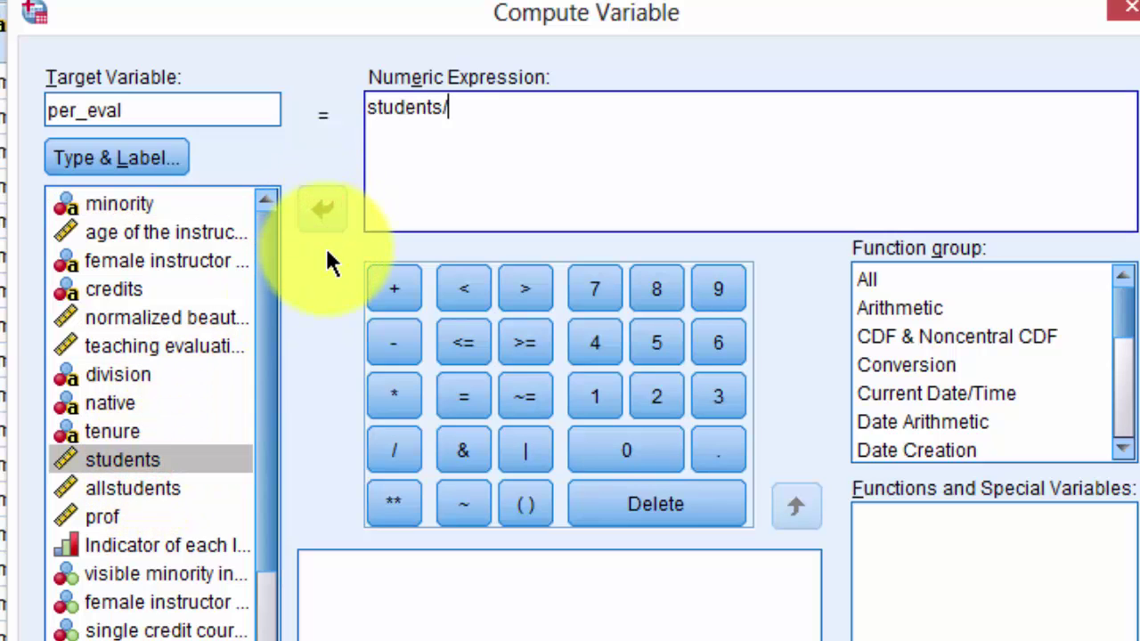
pyautogui.write('/')
pyautogui.click(130, 490)
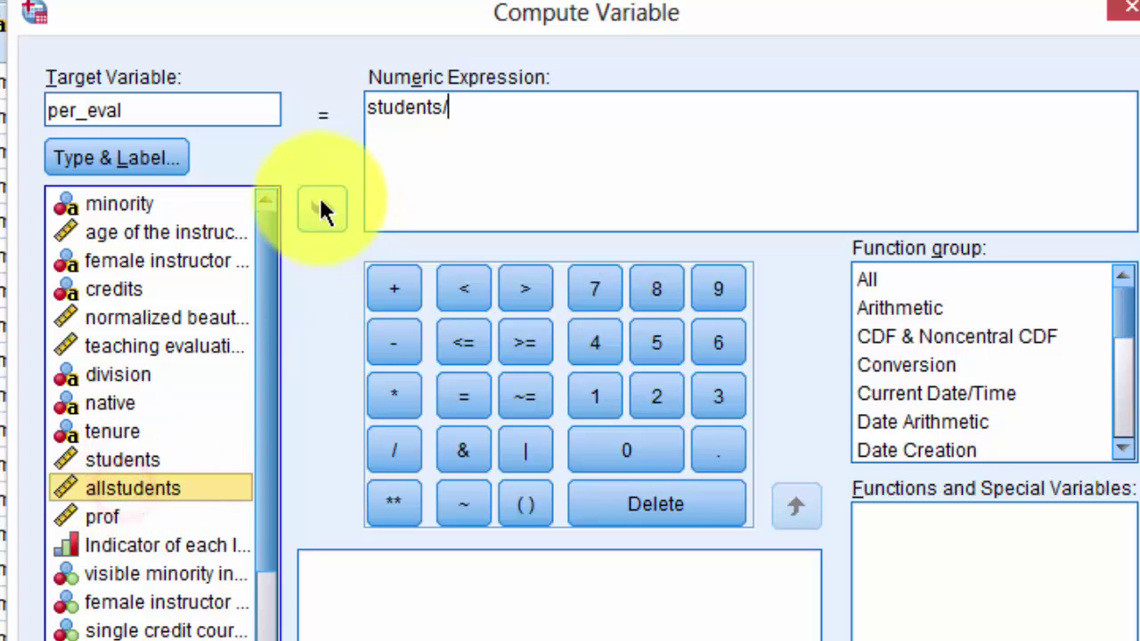
pyautogui.click(320, 203)
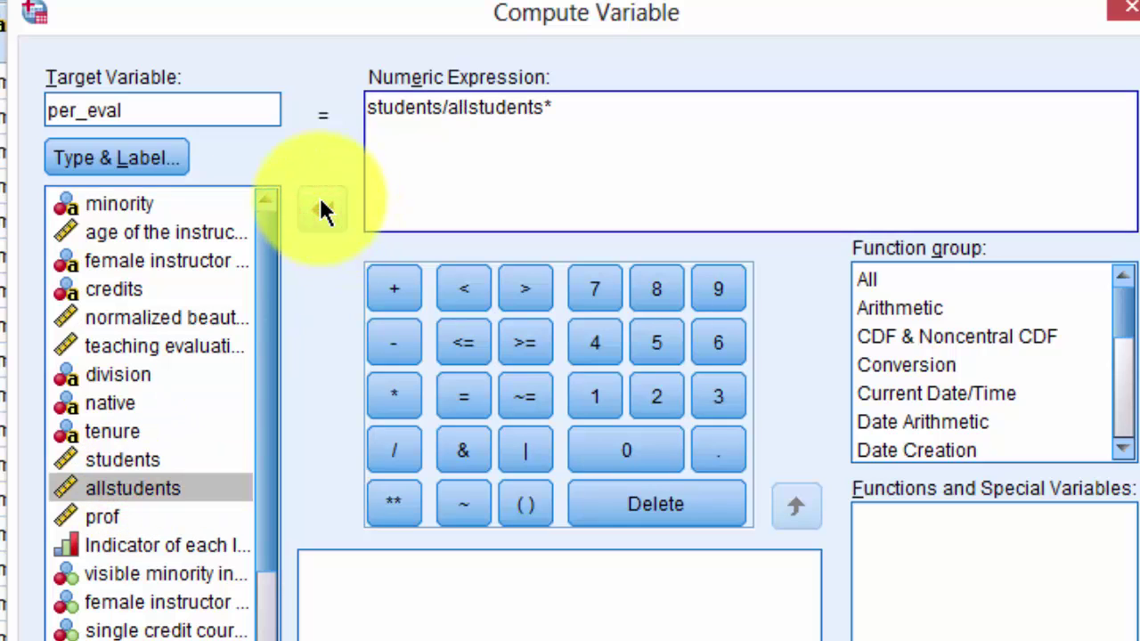
pyautogui.write('*100')
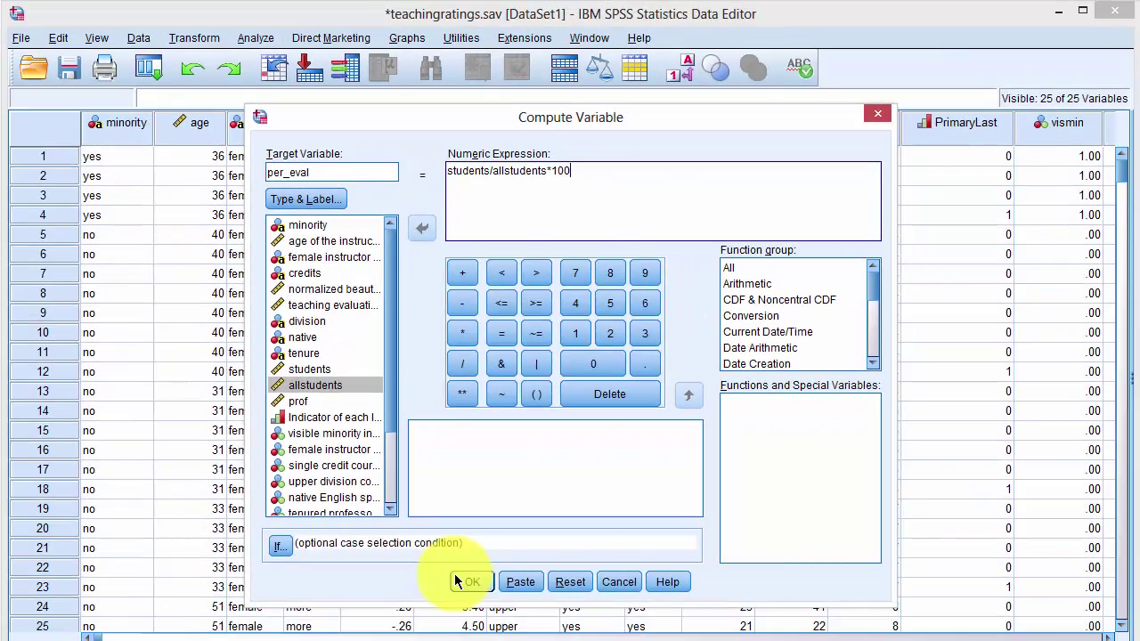
pyautogui.click(468, 582)
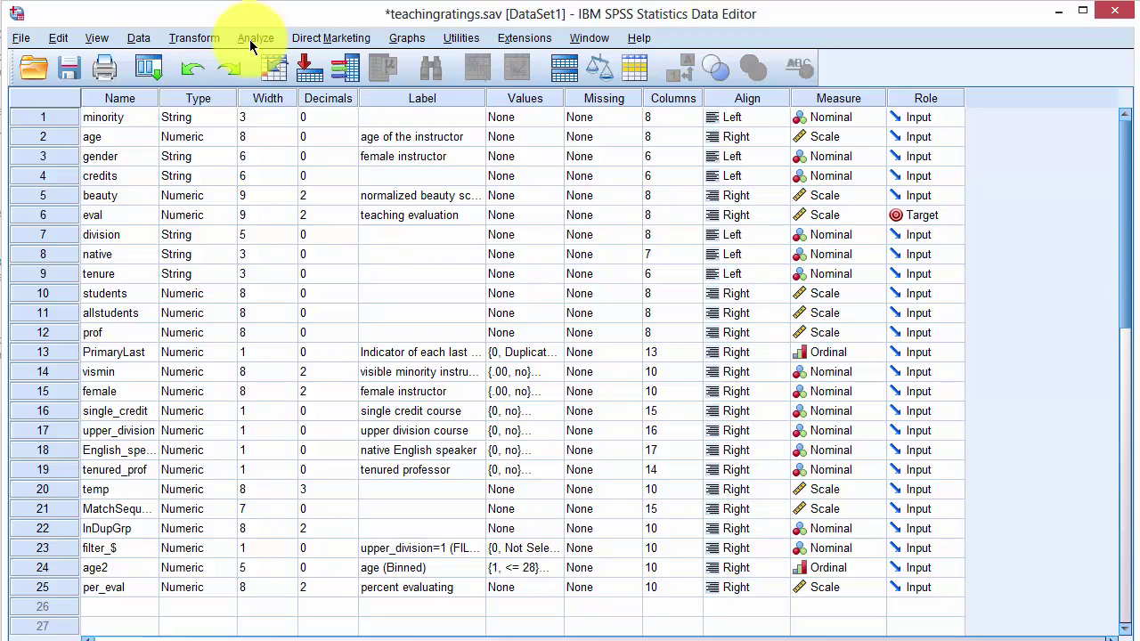
# Run Descriptives on percent evaluating together with allstudents
pyautogui.click(252, 45)
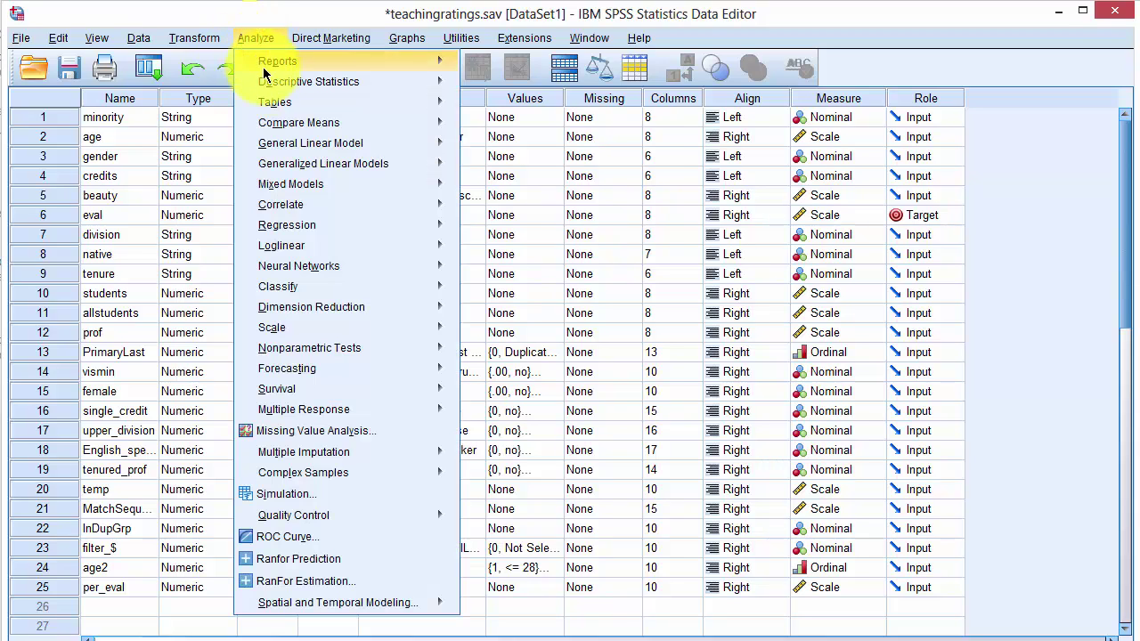
pyautogui.moveTo(271, 78)
pyautogui.click(492, 108)
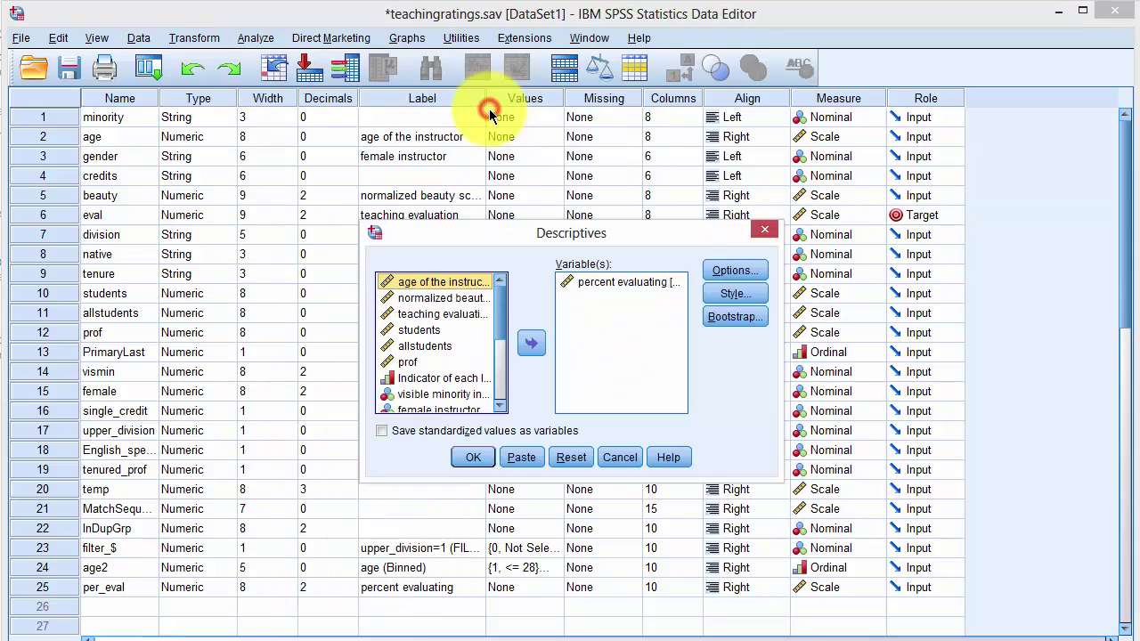
pyautogui.click(609, 282)
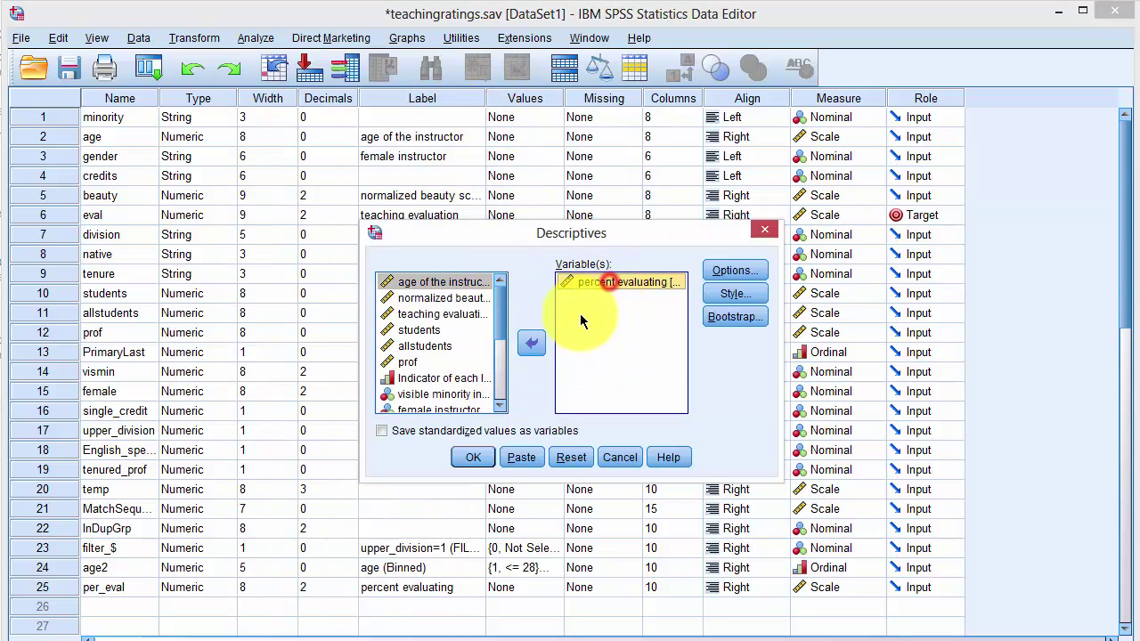
pyautogui.click(481, 345)
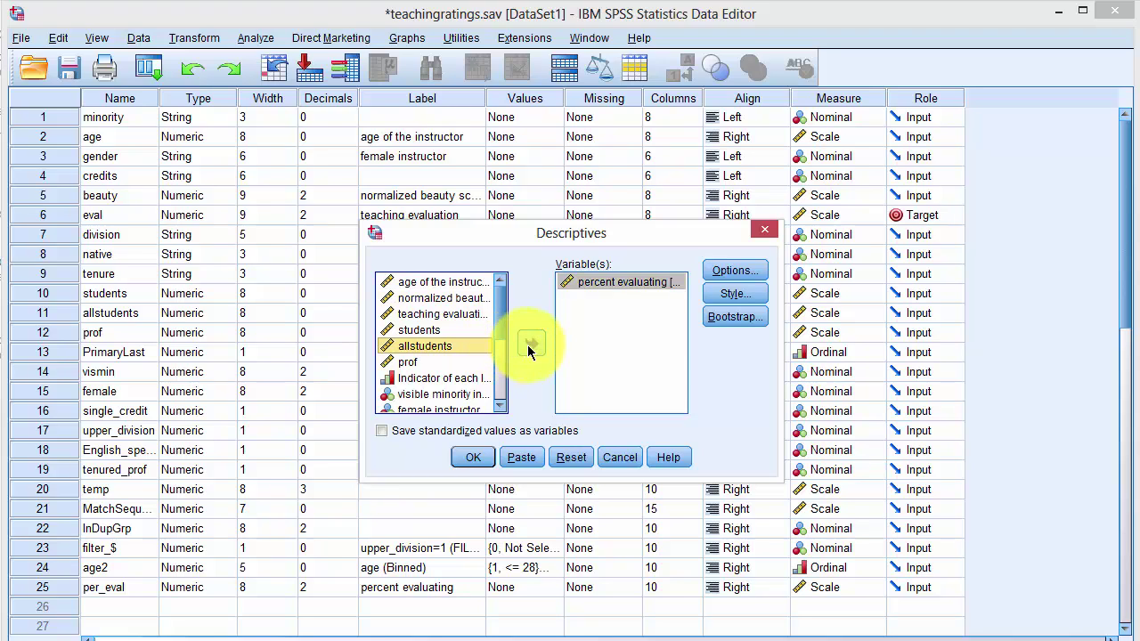
pyautogui.click(531, 345)
pyautogui.click(577, 287)
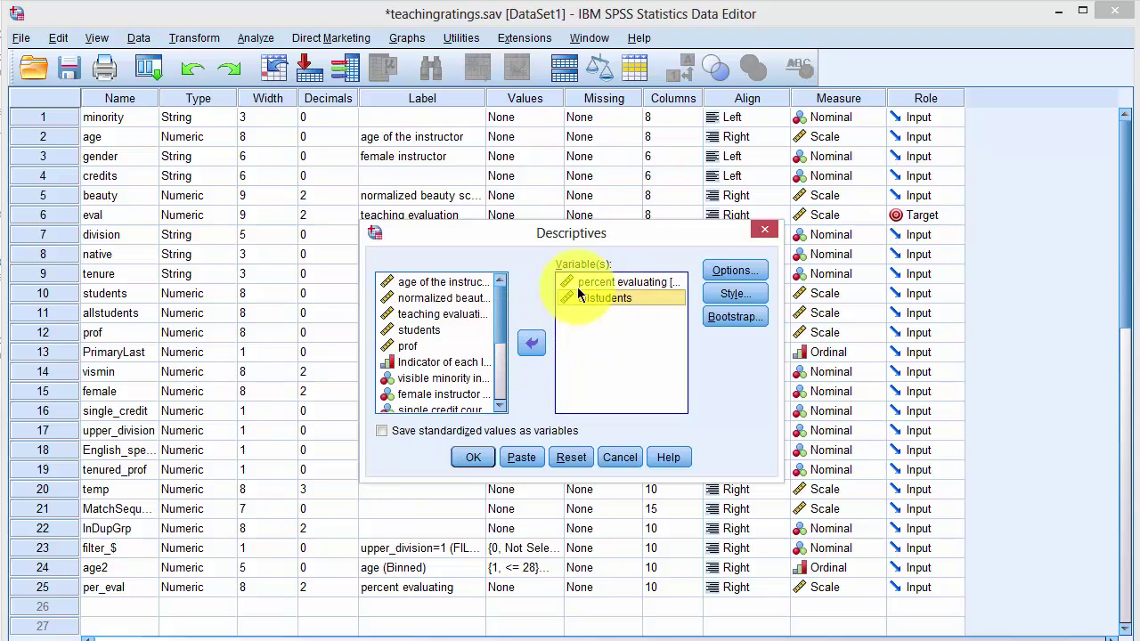
pyautogui.click(473, 457)
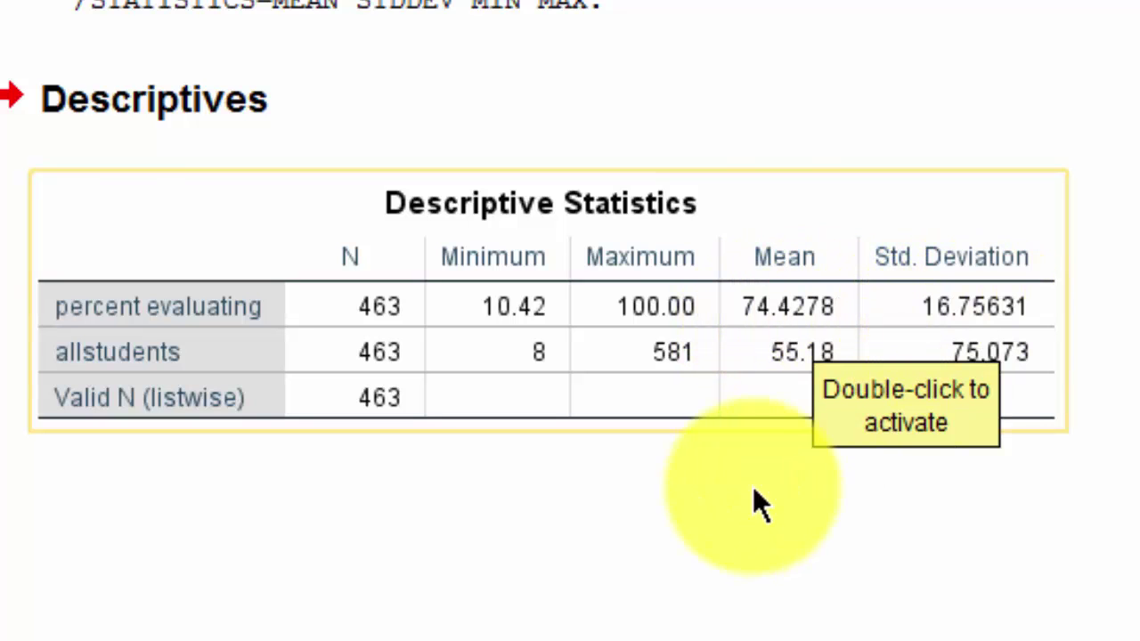
pyautogui.click(595, 549)
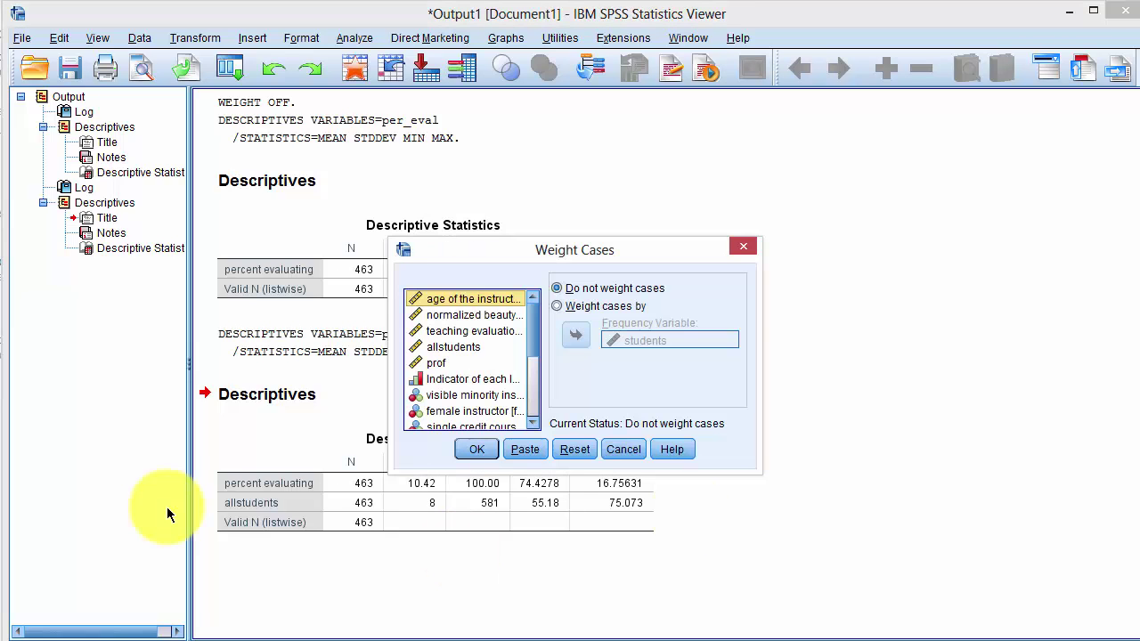
# Weight cases by students again
pyautogui.click(568, 303)
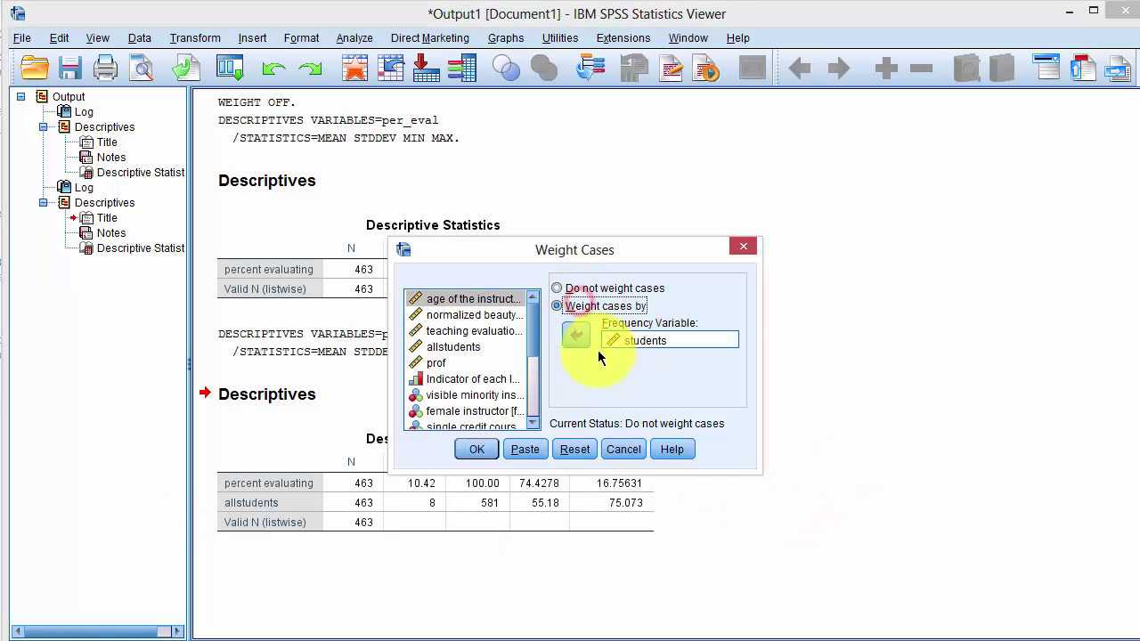
pyautogui.click(479, 450)
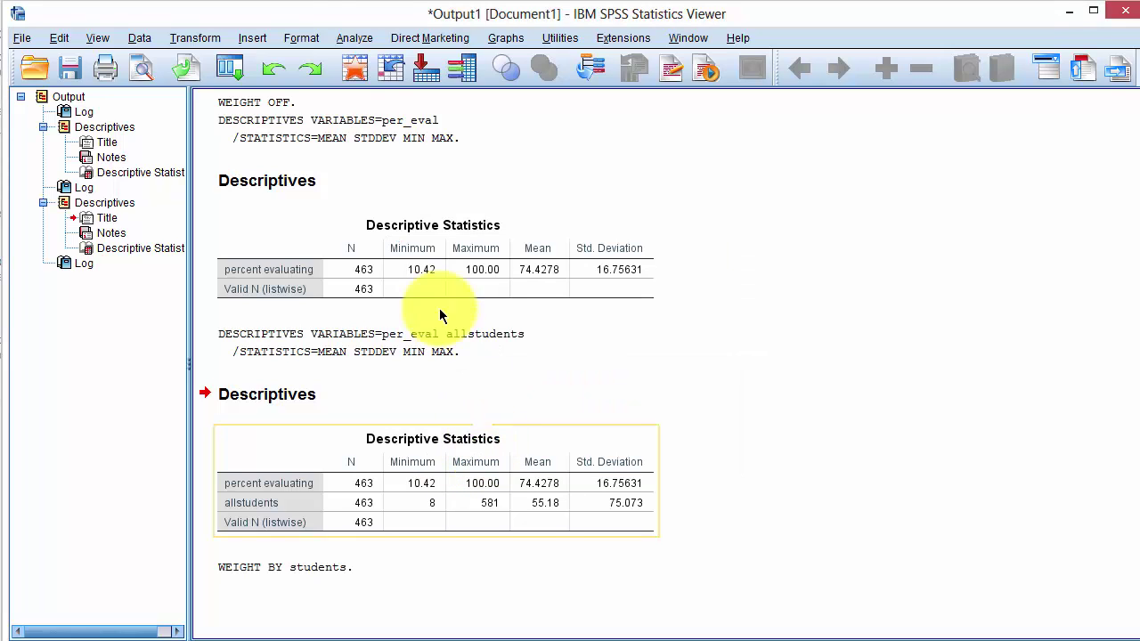
# Run weighted Frequencies on female instructor, minority, native and tenure
pyautogui.click(354, 37)
pyautogui.moveTo(374, 85)
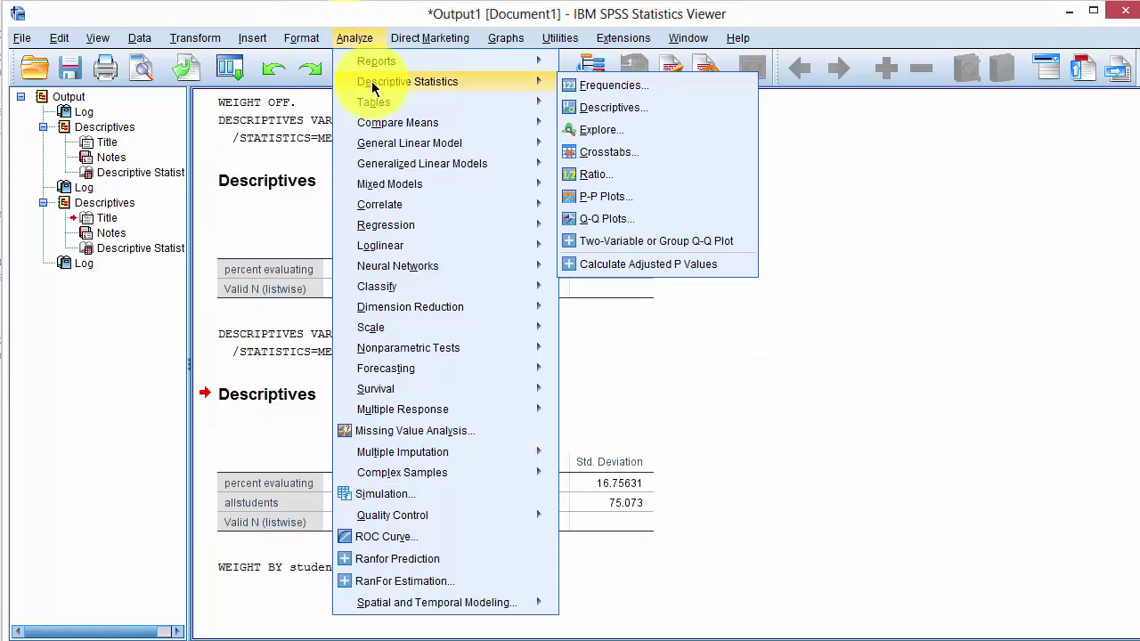
pyautogui.click(590, 83)
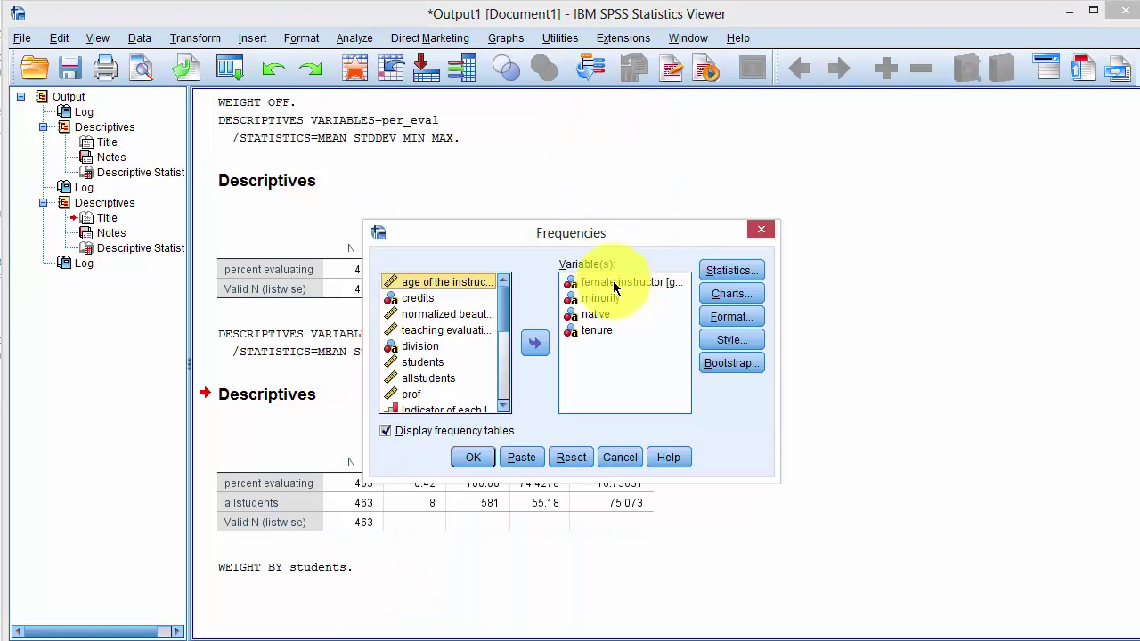
pyautogui.click(481, 458)
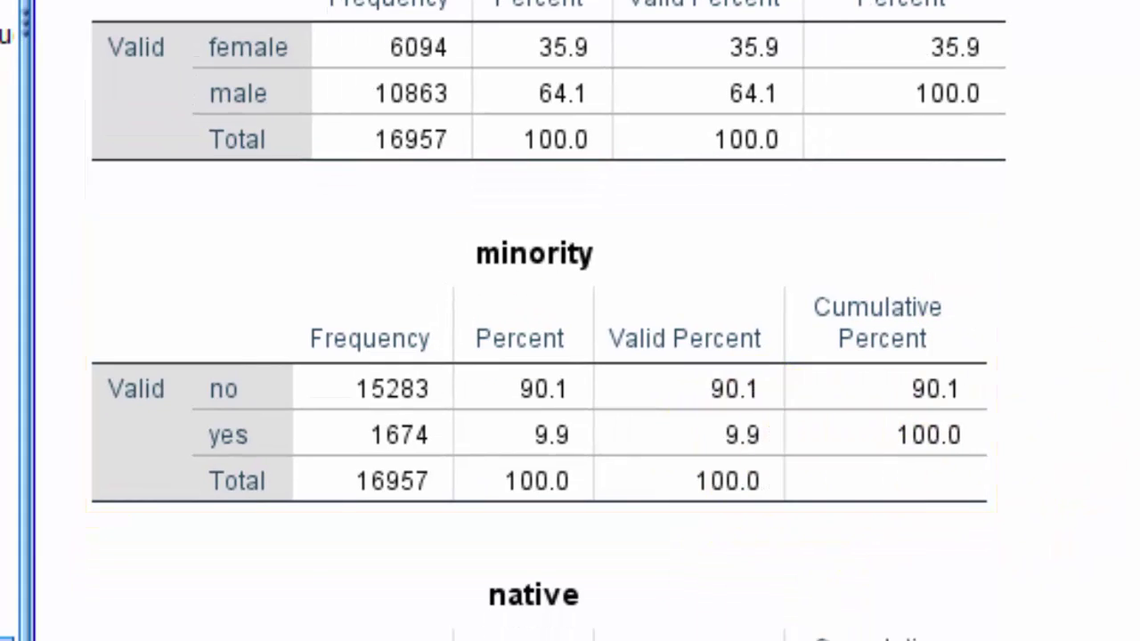
# Inspect the native and tenure frequency tables, each totalling 16957
pyautogui.scroll(-10, 540, 356)
pyautogui.click(736, 172)
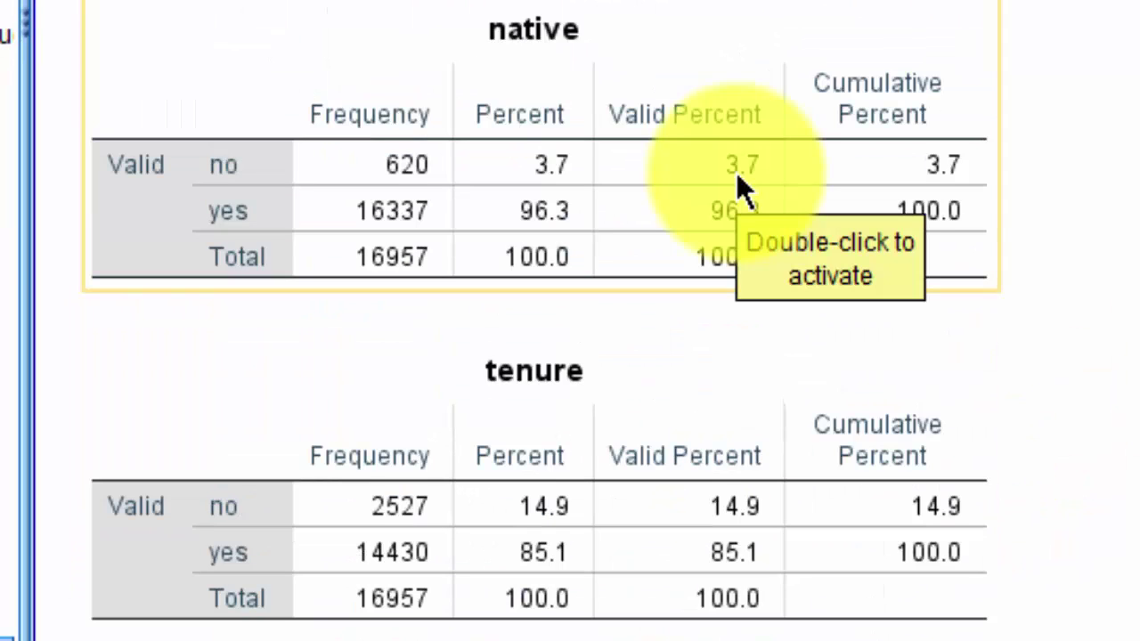
pyautogui.click(1006, 164)
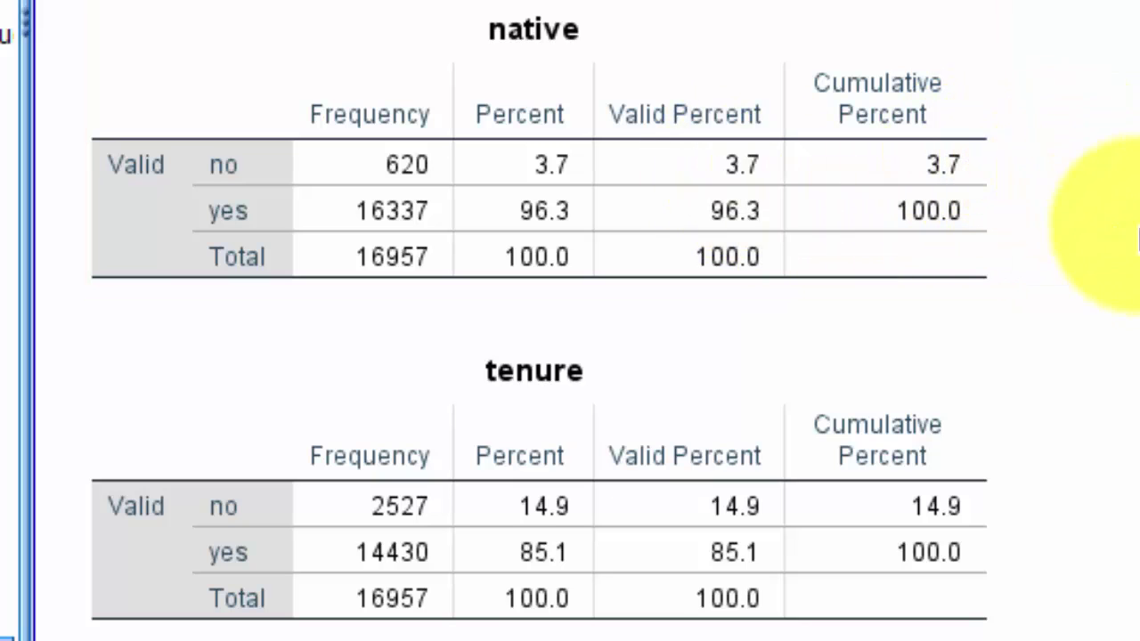
pyautogui.click(718, 568)
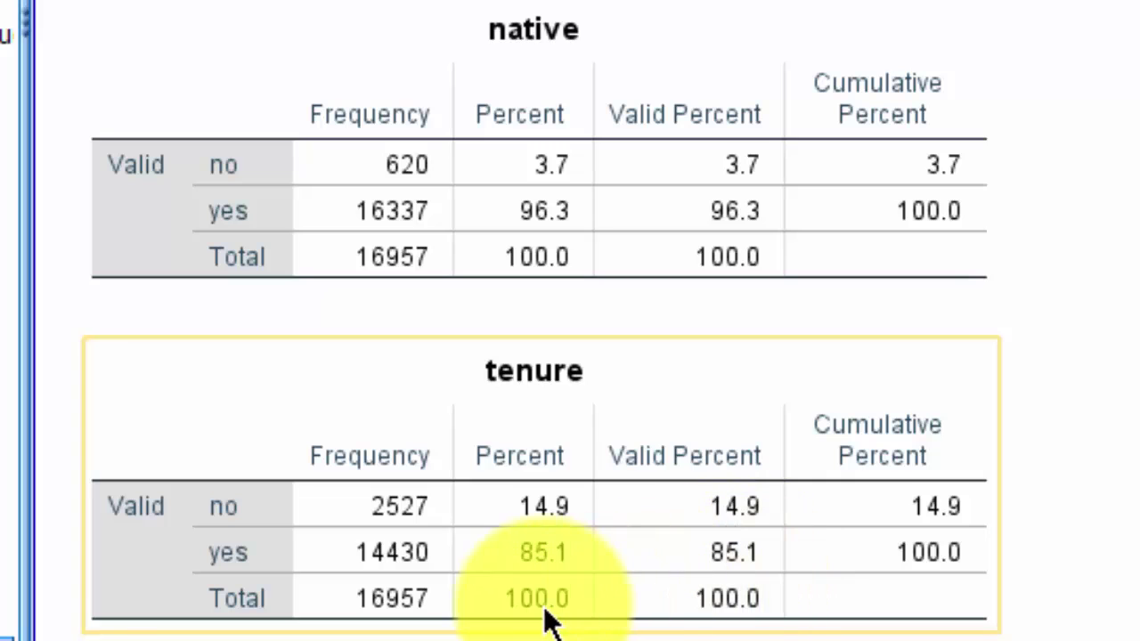
pyautogui.click(1122, 383)
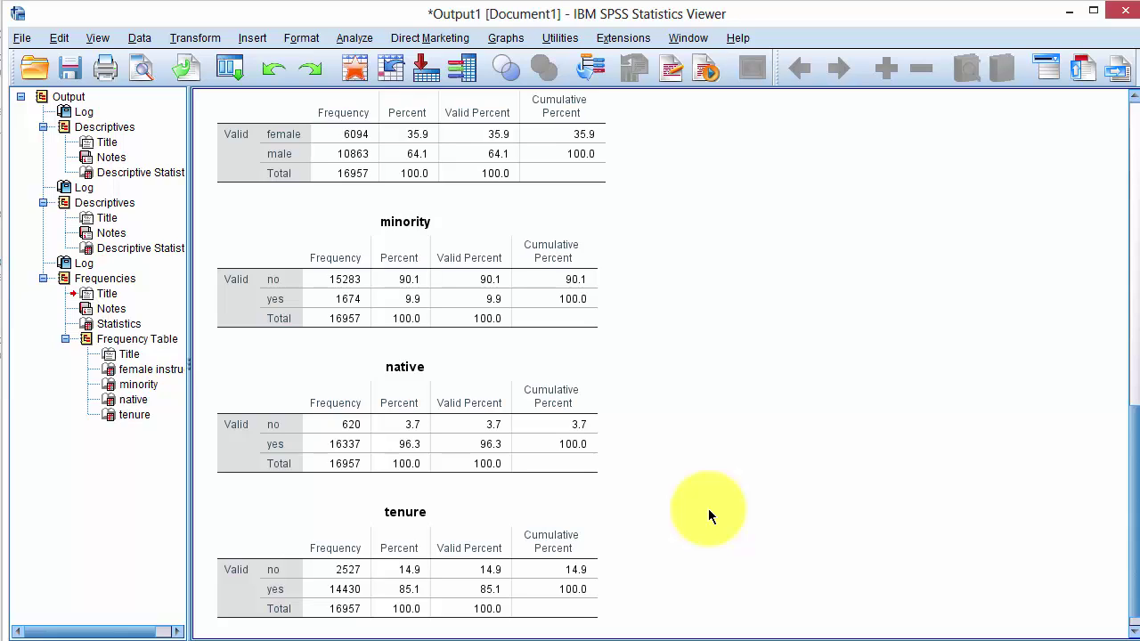
pyautogui.scroll(-1, 708, 509)
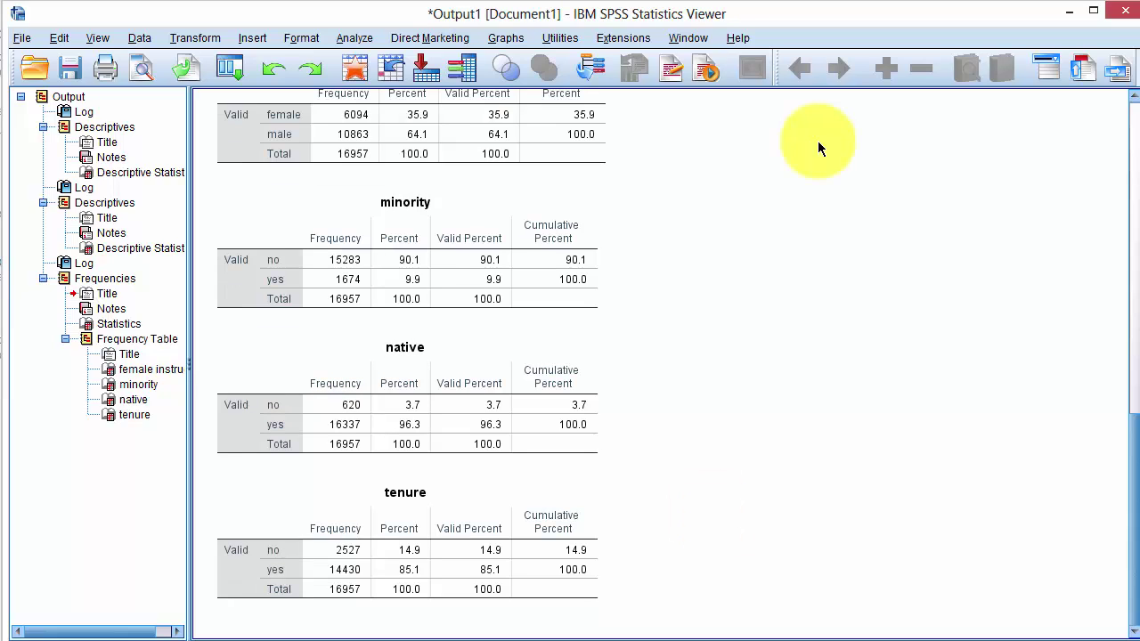
# Set Weight Cases to Do not weight cases
pyautogui.click(144, 39)
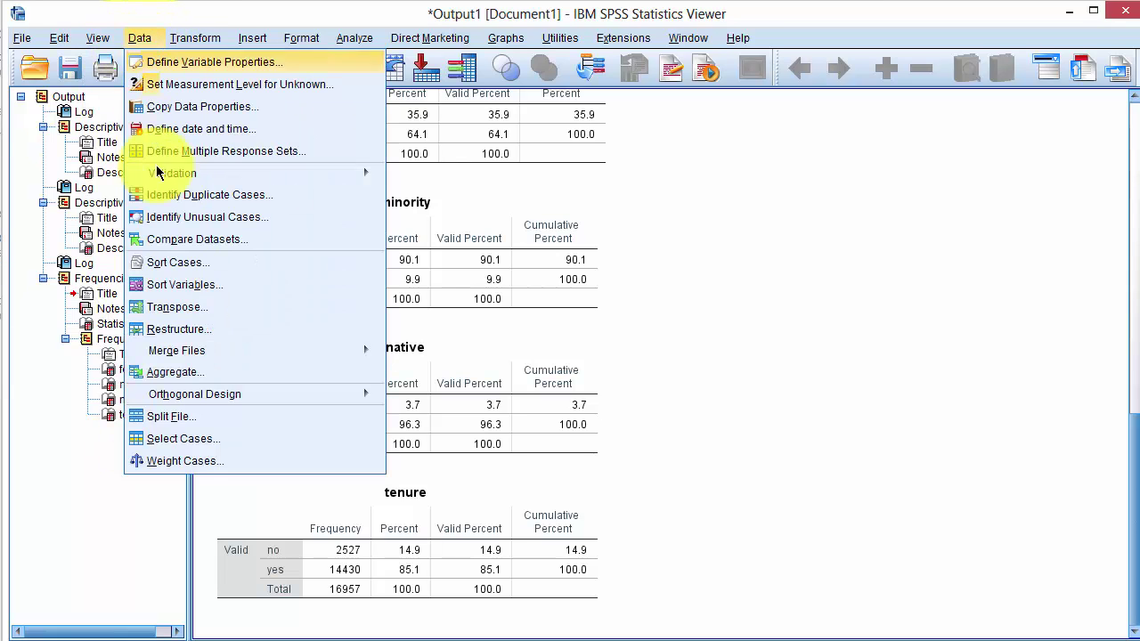
pyautogui.click(173, 461)
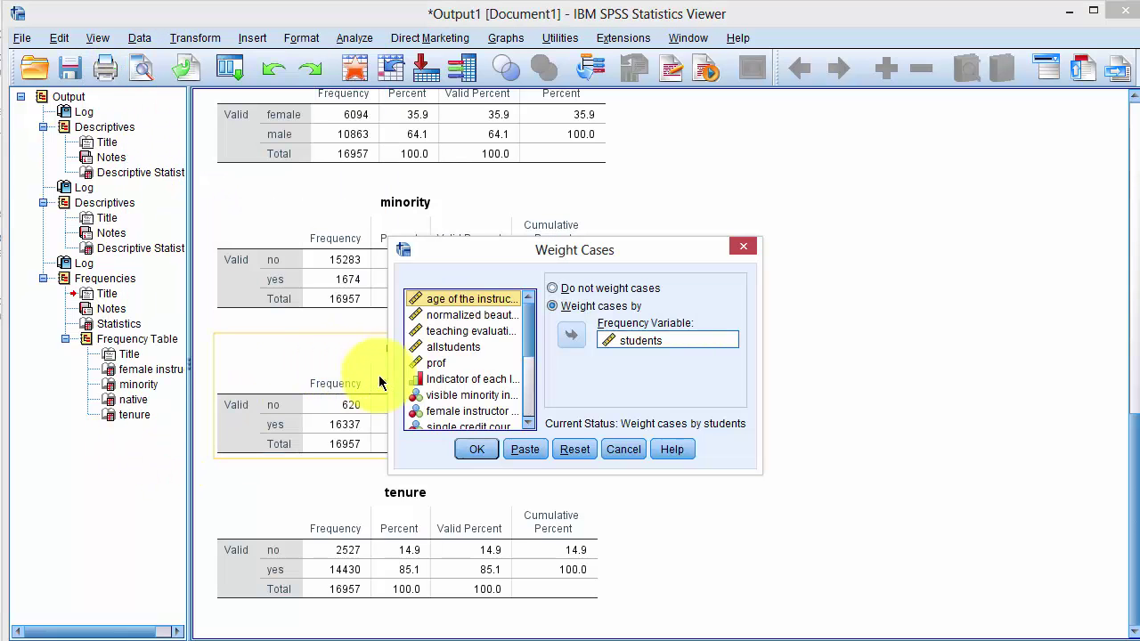
pyautogui.click(553, 288)
pyautogui.click(477, 450)
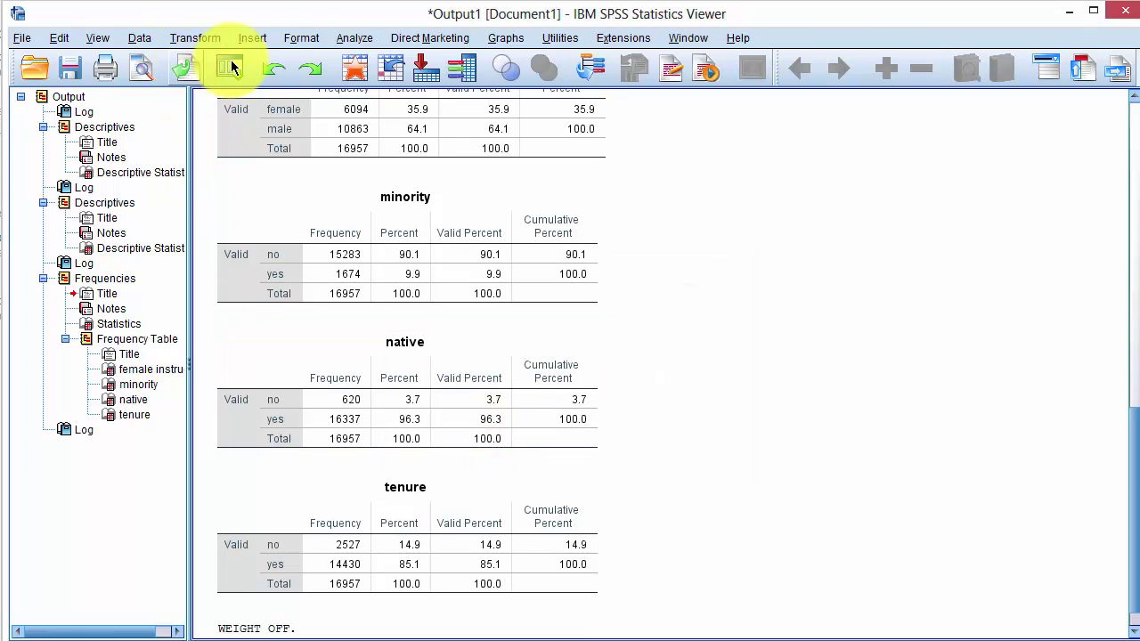
# Reset the Frequencies dialog and run it on division alone
pyautogui.click(349, 38)
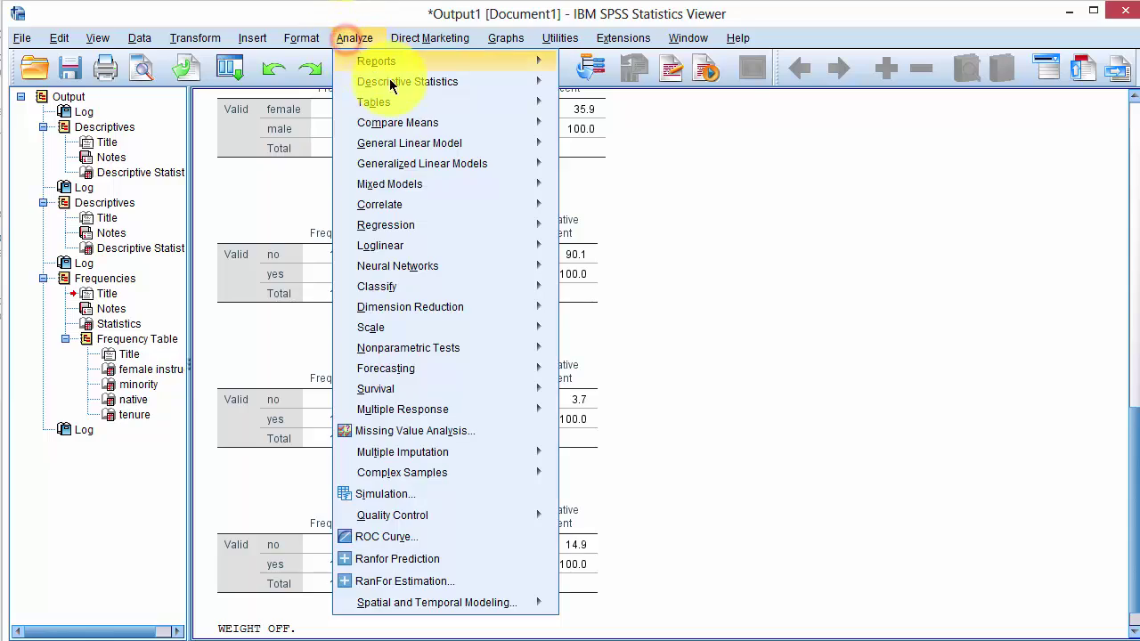
pyautogui.moveTo(421, 91)
pyautogui.click(610, 87)
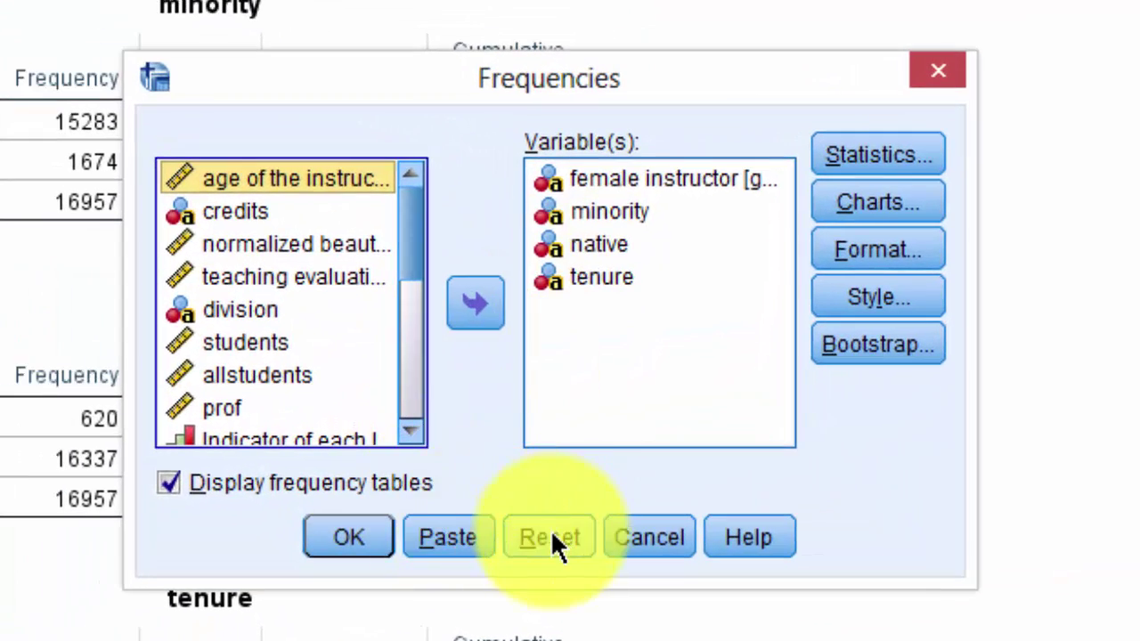
pyautogui.click(550, 538)
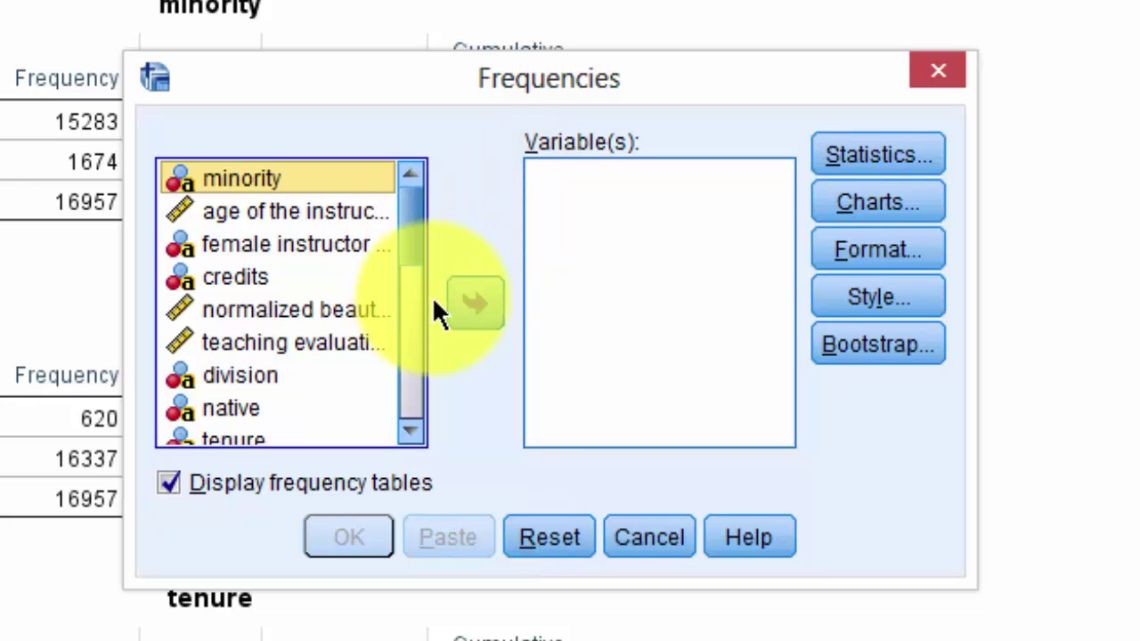
pyautogui.click(241, 375)
pyautogui.click(475, 305)
pyautogui.click(376, 535)
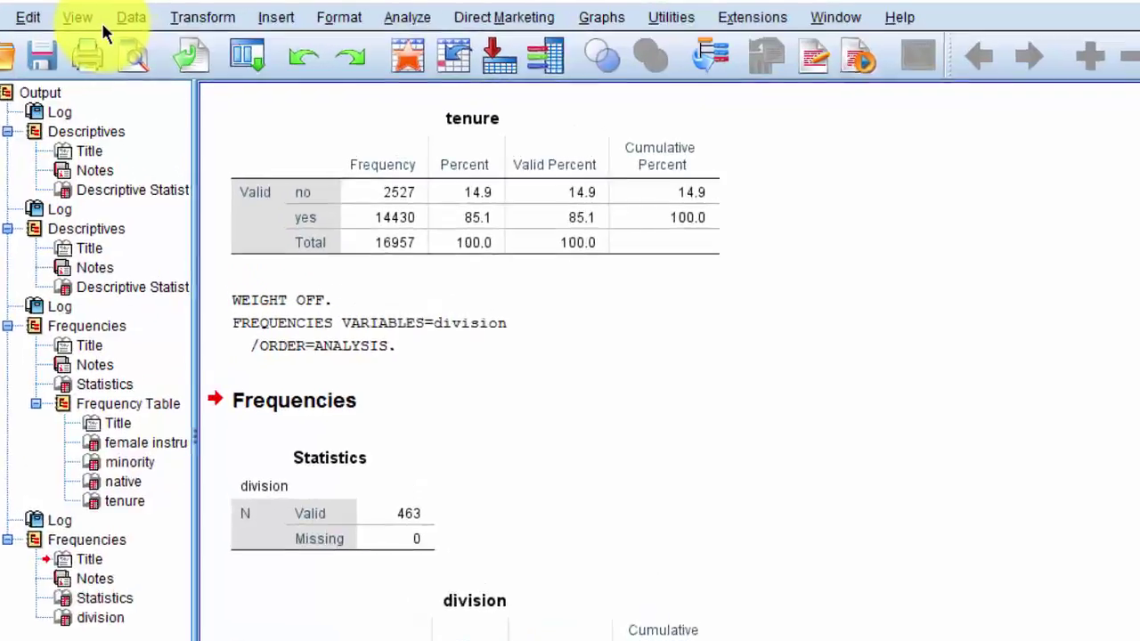
# Run Identify Duplicate Cases matching on prof, keeping Last case as primary
pyautogui.click(131, 16)
pyautogui.moveTo(144, 207)
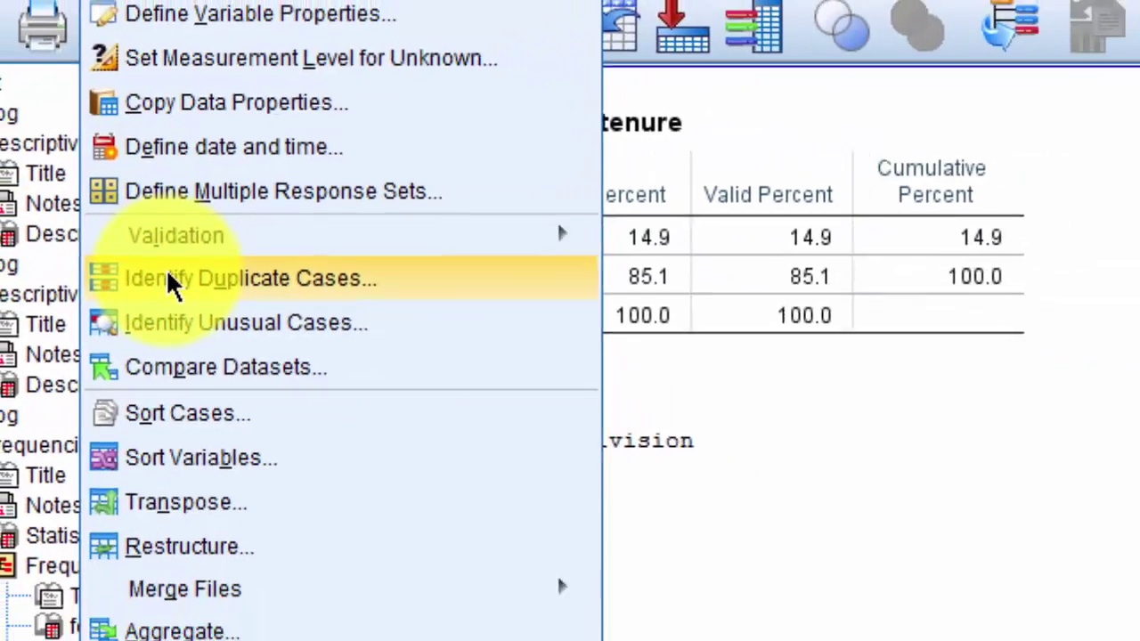
pyautogui.click(165, 314)
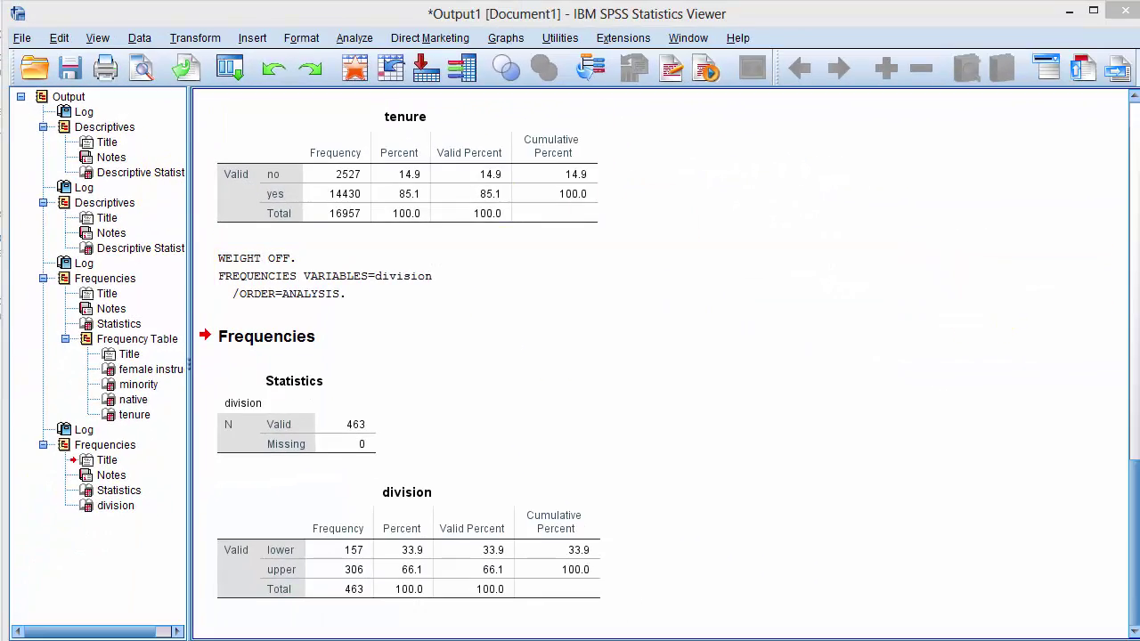
pyautogui.moveTo(671, 308); pyautogui.dragTo(454, 117)
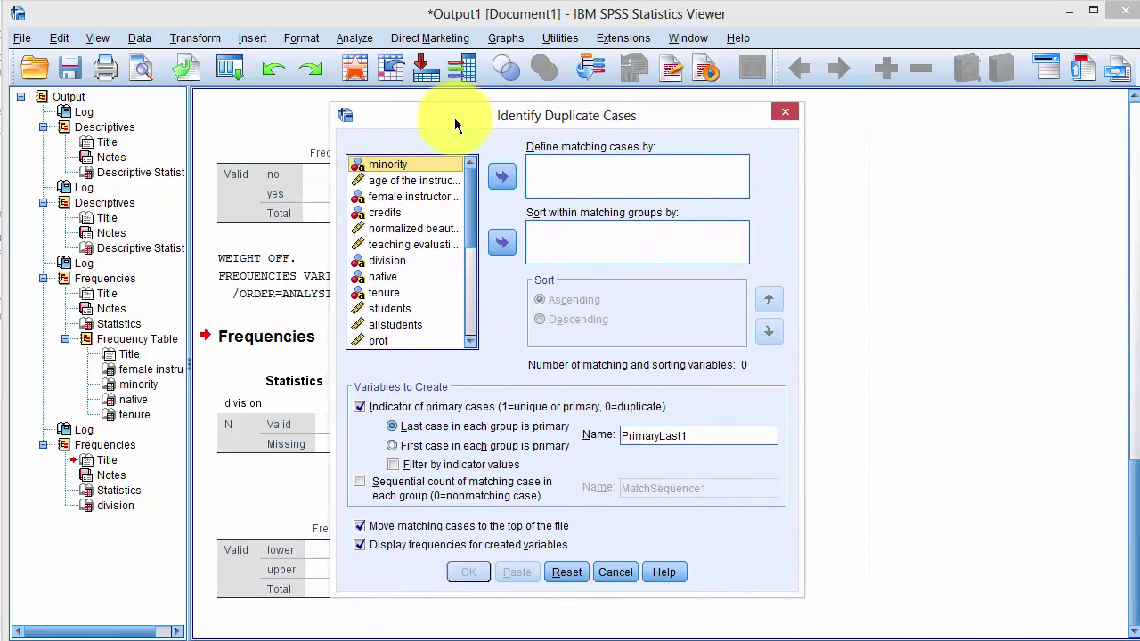
pyautogui.moveTo(375, 340); pyautogui.dragTo(564, 174)
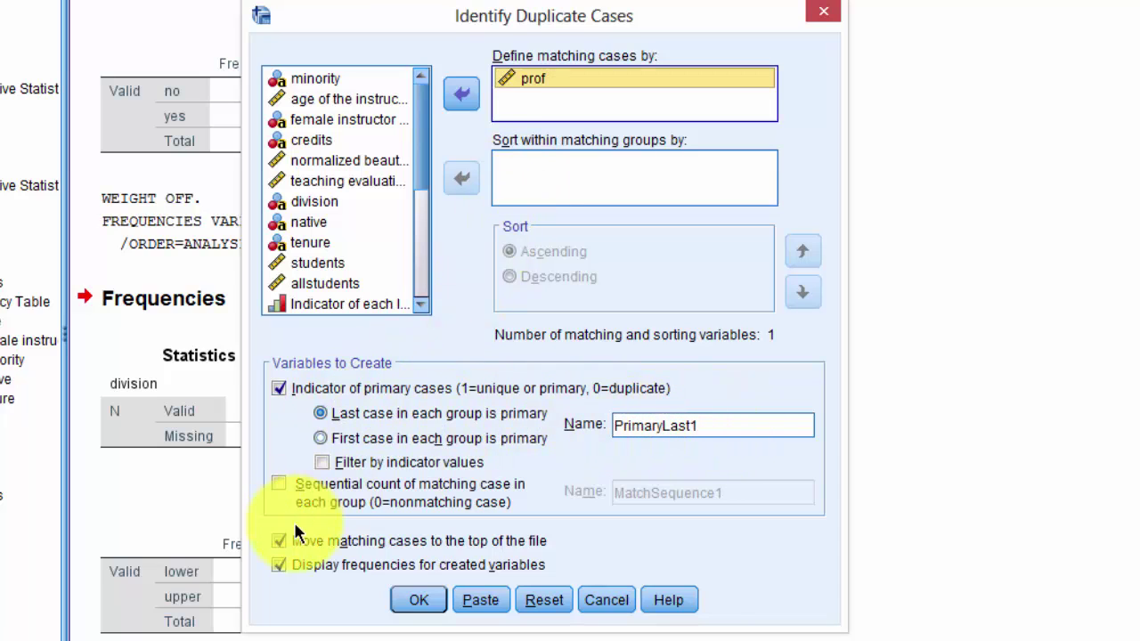
pyautogui.click(427, 596)
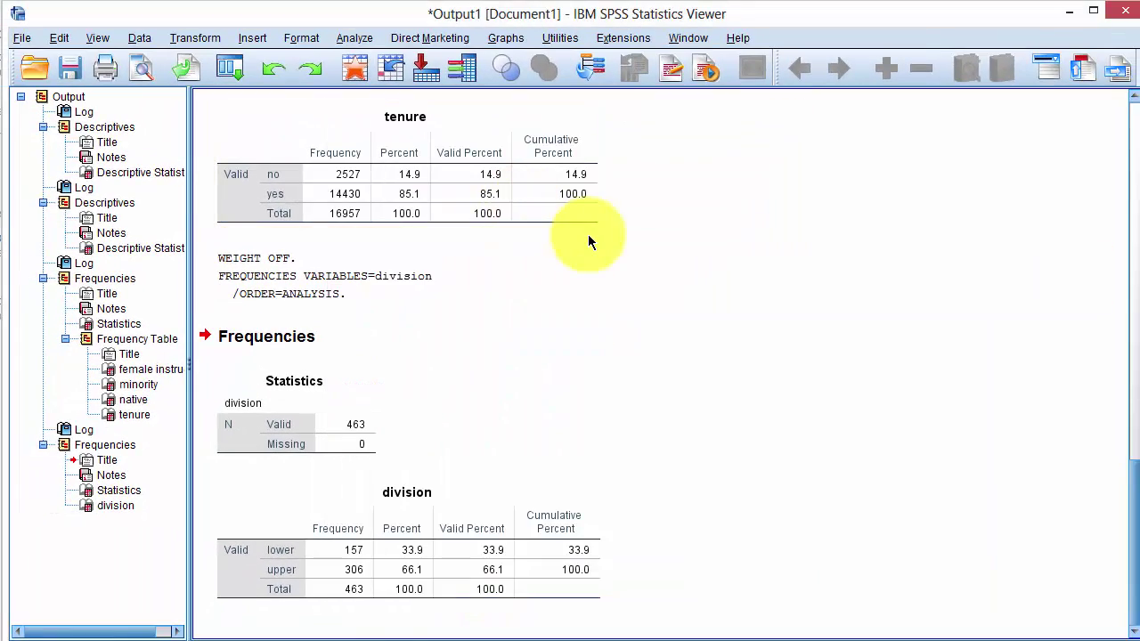
# Filter cases with Select Cases using the condition PrimaryLast=1, keeping each professor's last case
pyautogui.click(140, 37)
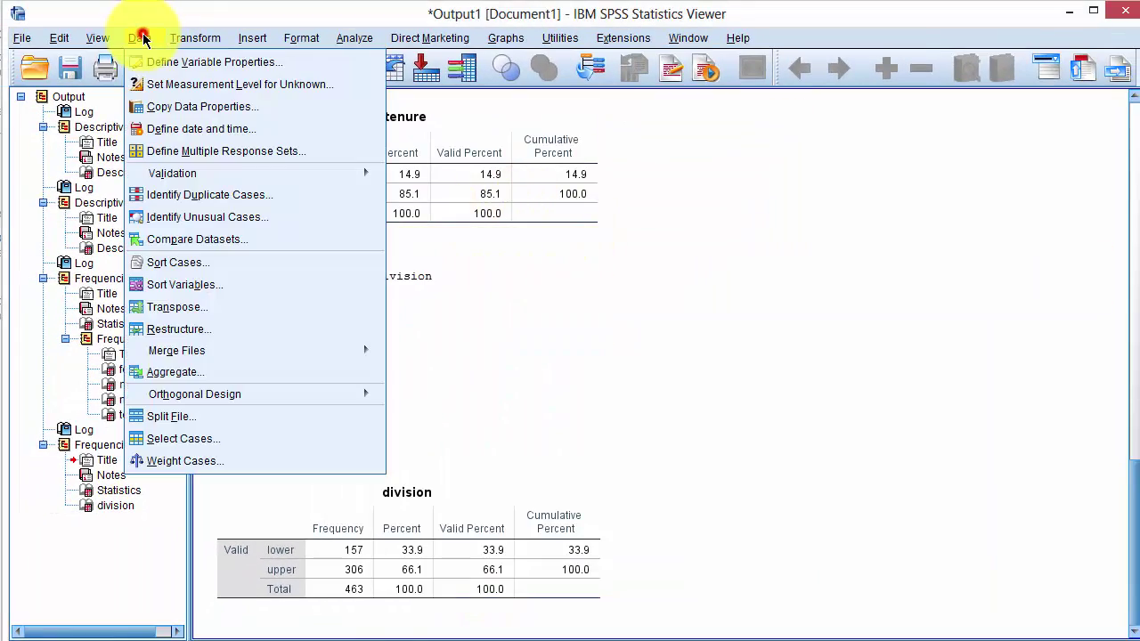
pyautogui.click(182, 439)
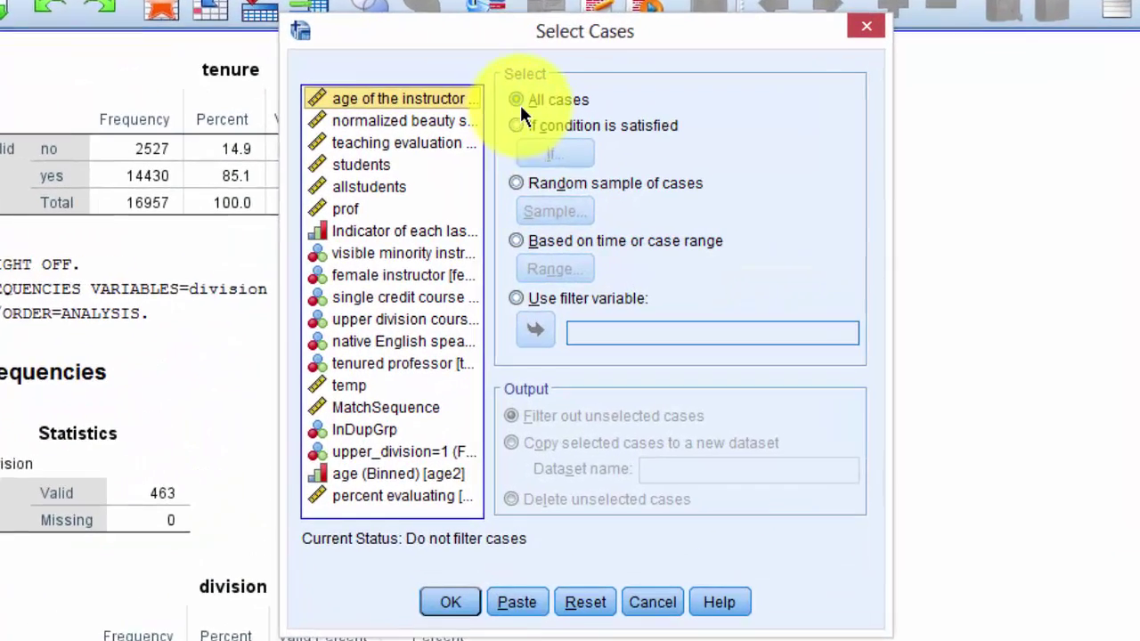
pyautogui.click(517, 125)
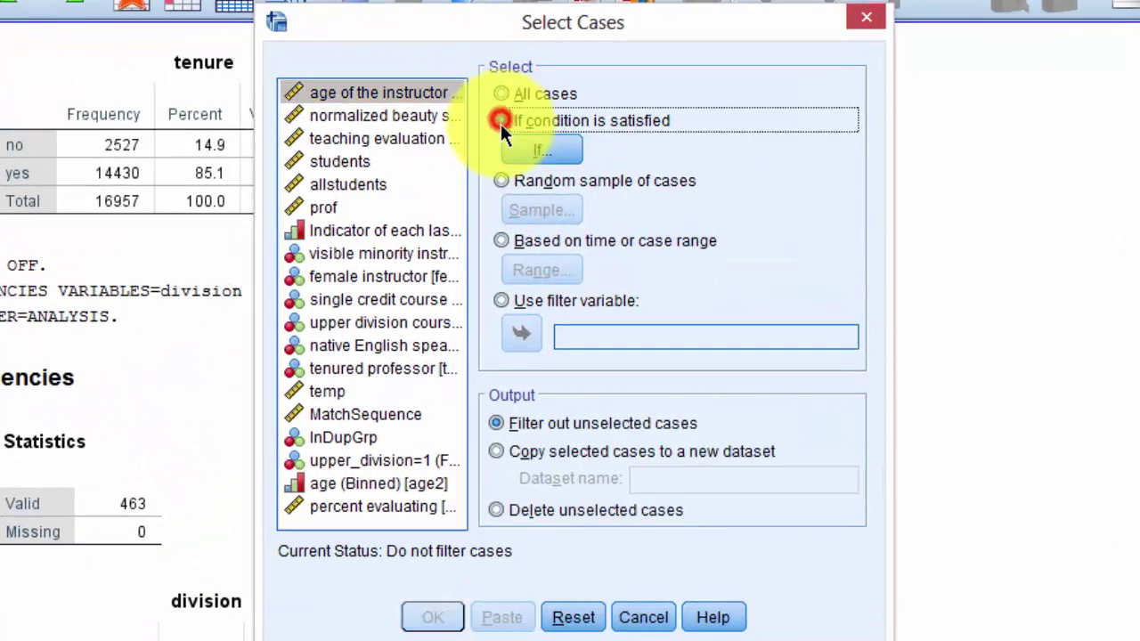
pyautogui.click(518, 148)
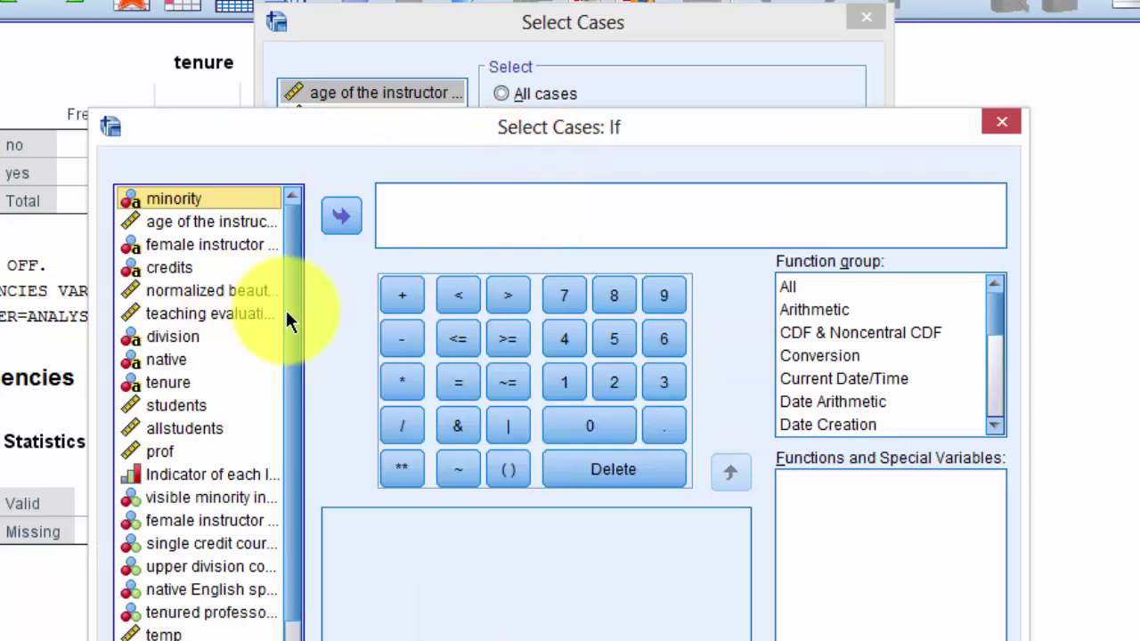
pyautogui.scroll(-1, 223, 391)
pyautogui.click(331, 216)
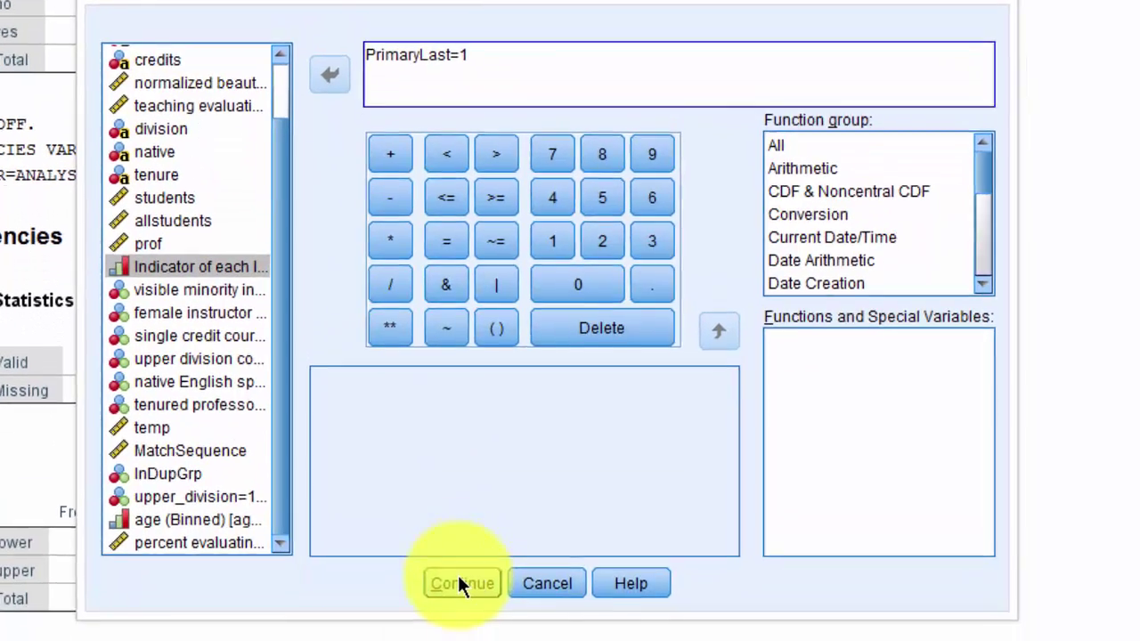
pyautogui.click(451, 583)
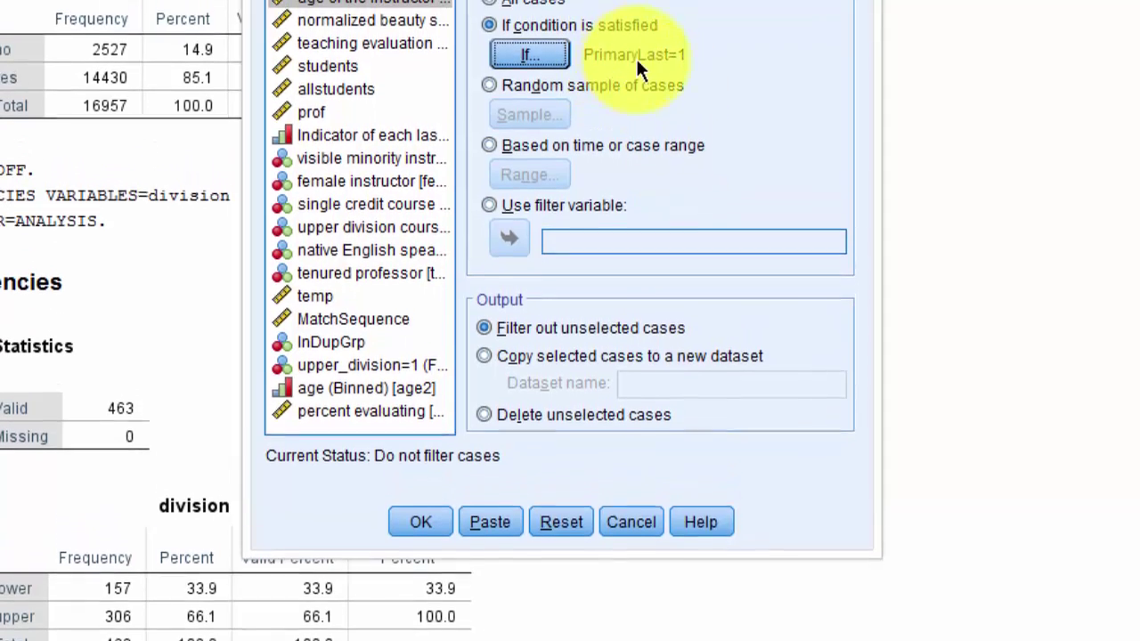
pyautogui.click(420, 532)
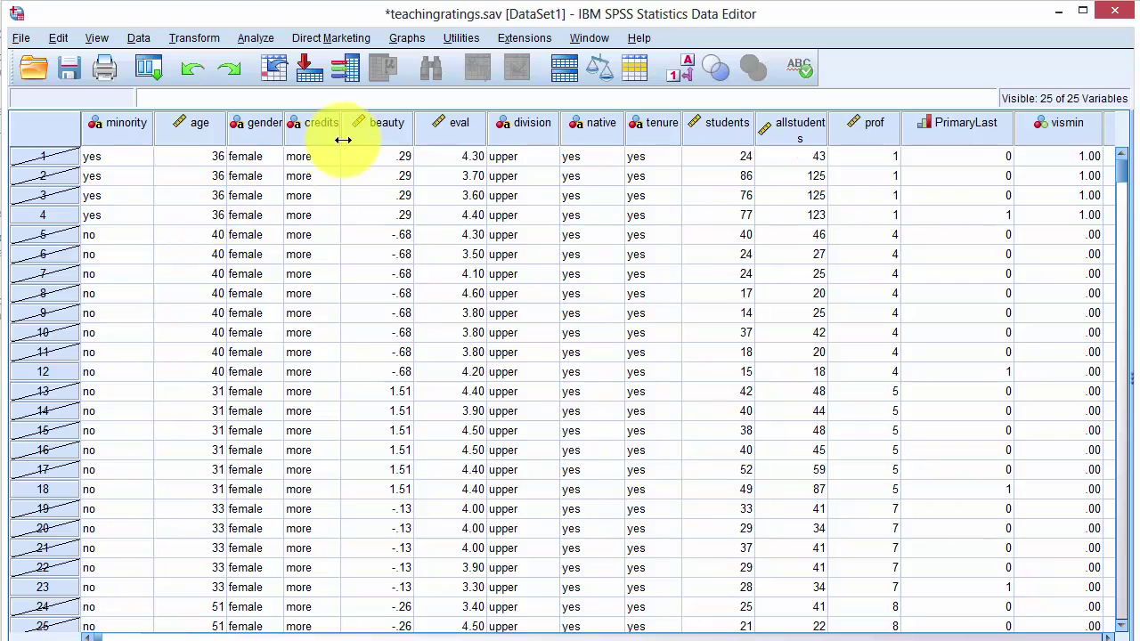
# Run Descriptives on percent evaluating and allstudents, showing N 94 and per_eval mean 75.1476
pyautogui.click(256, 37)
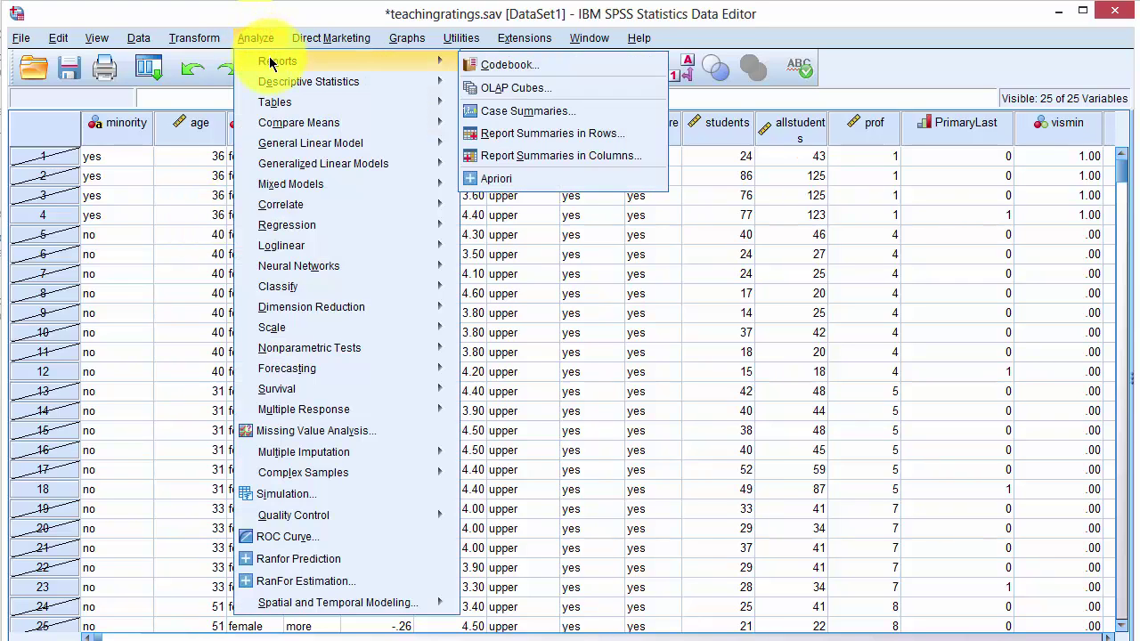
pyautogui.moveTo(389, 82)
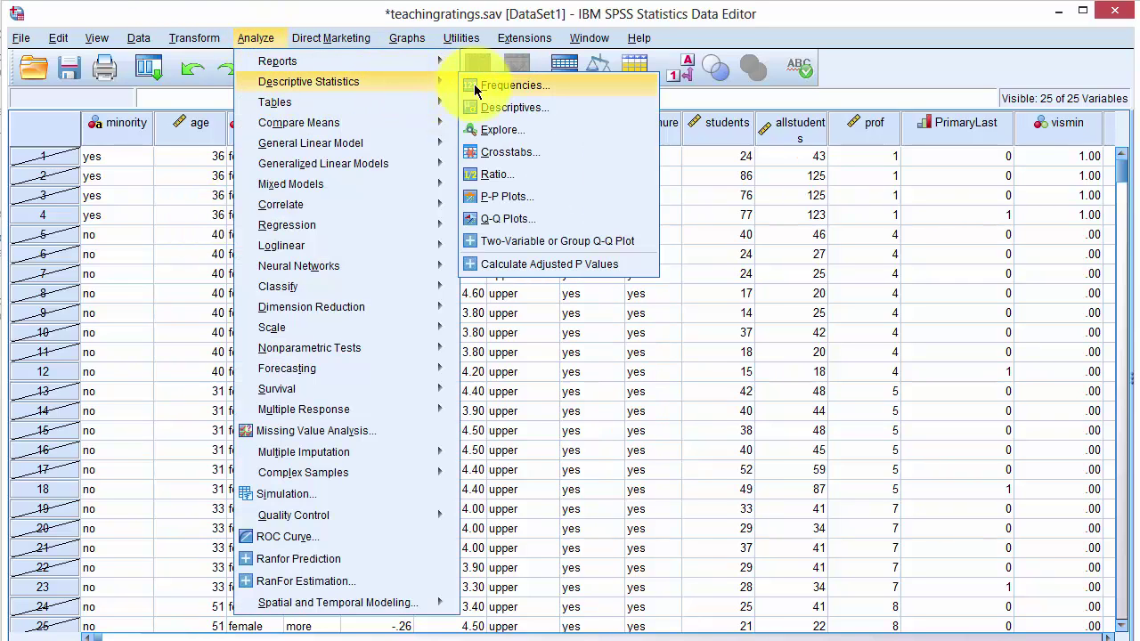
pyautogui.click(505, 107)
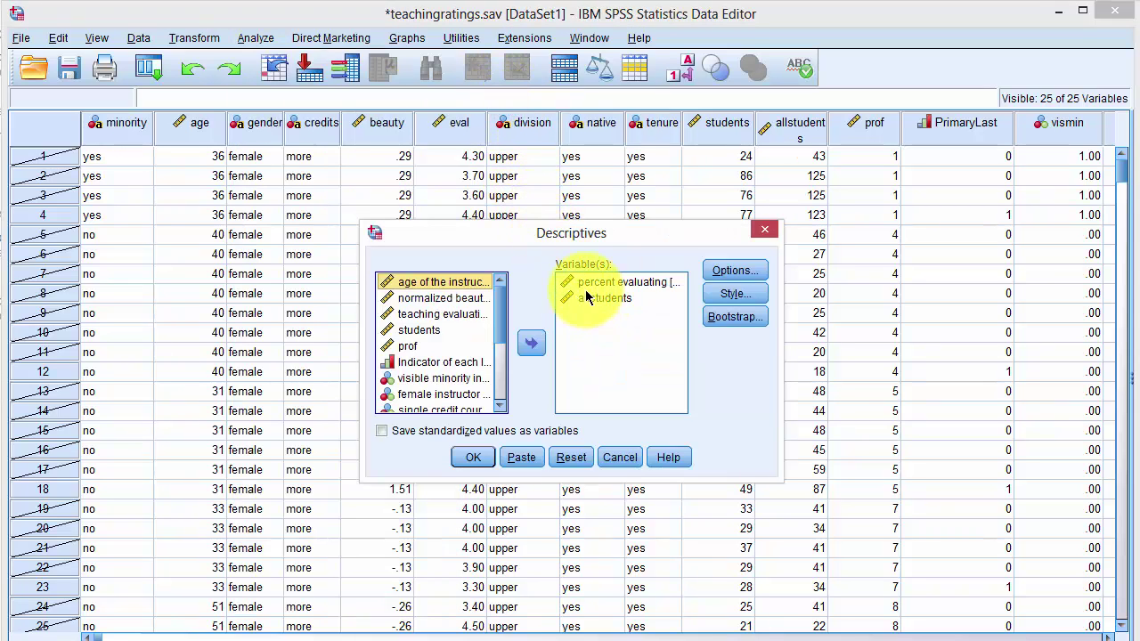
pyautogui.click(473, 457)
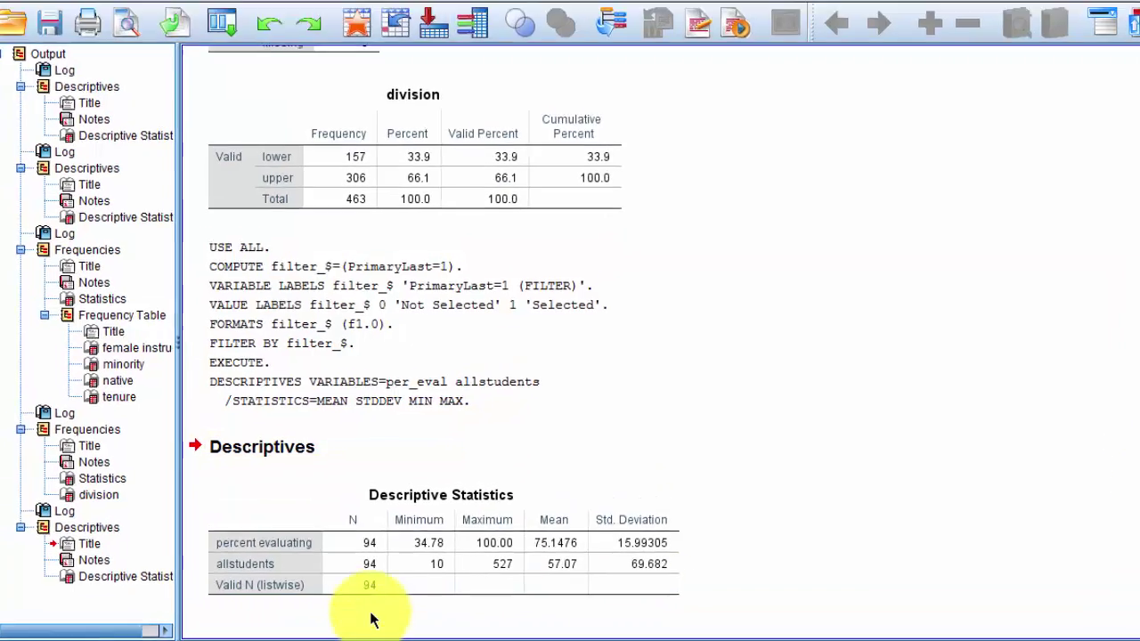
pyautogui.click(352, 557)
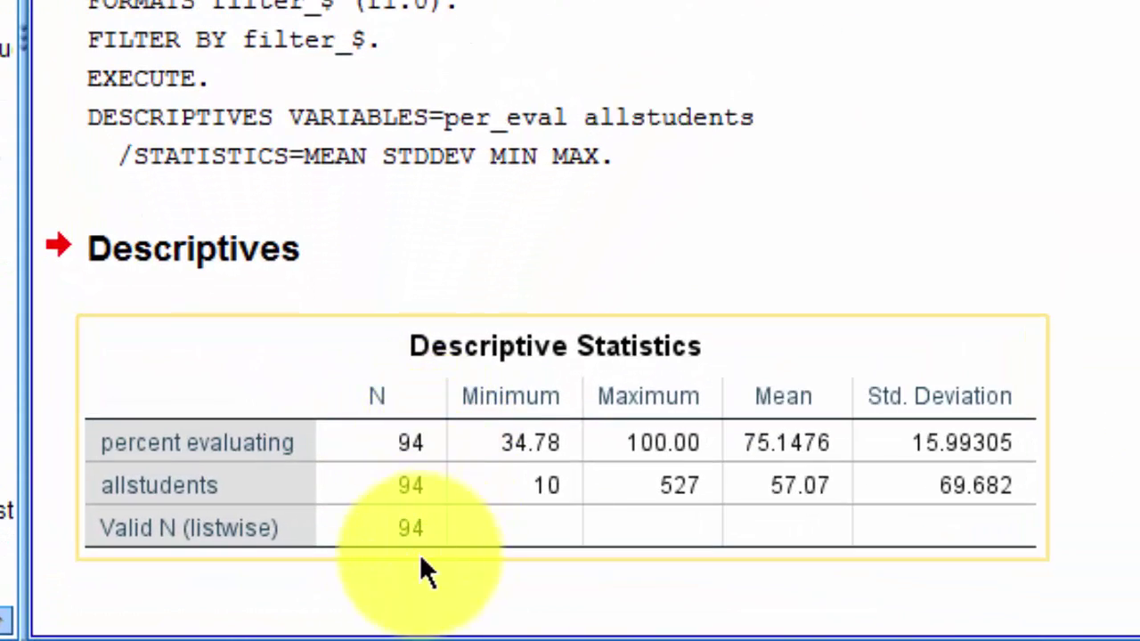
pyautogui.click(425, 574)
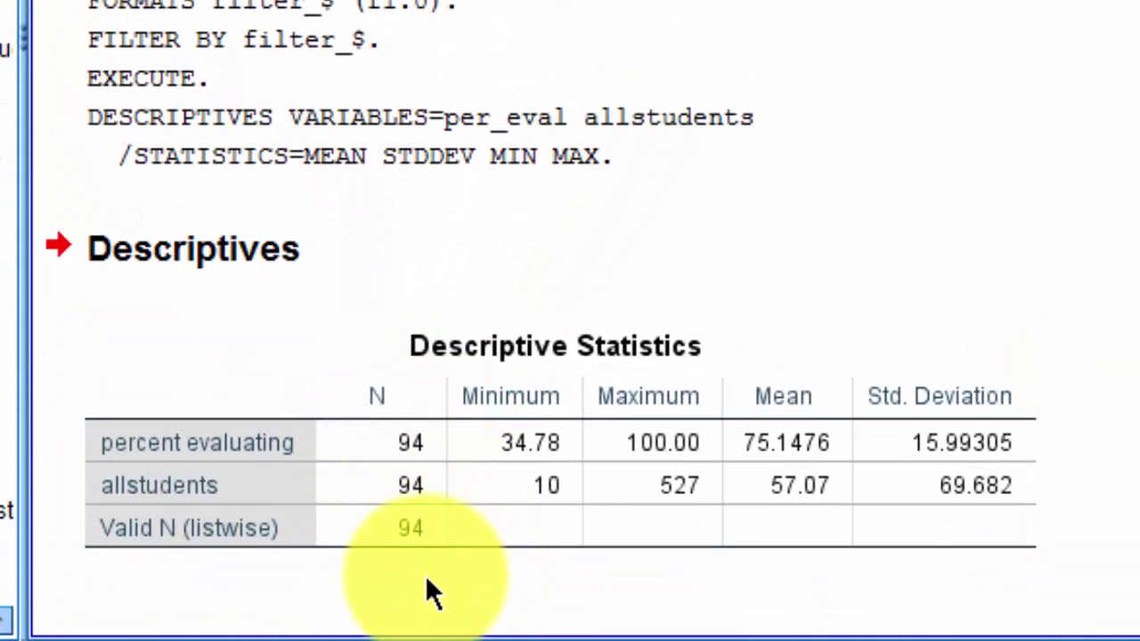
pyautogui.click(403, 398)
pyautogui.click(438, 561)
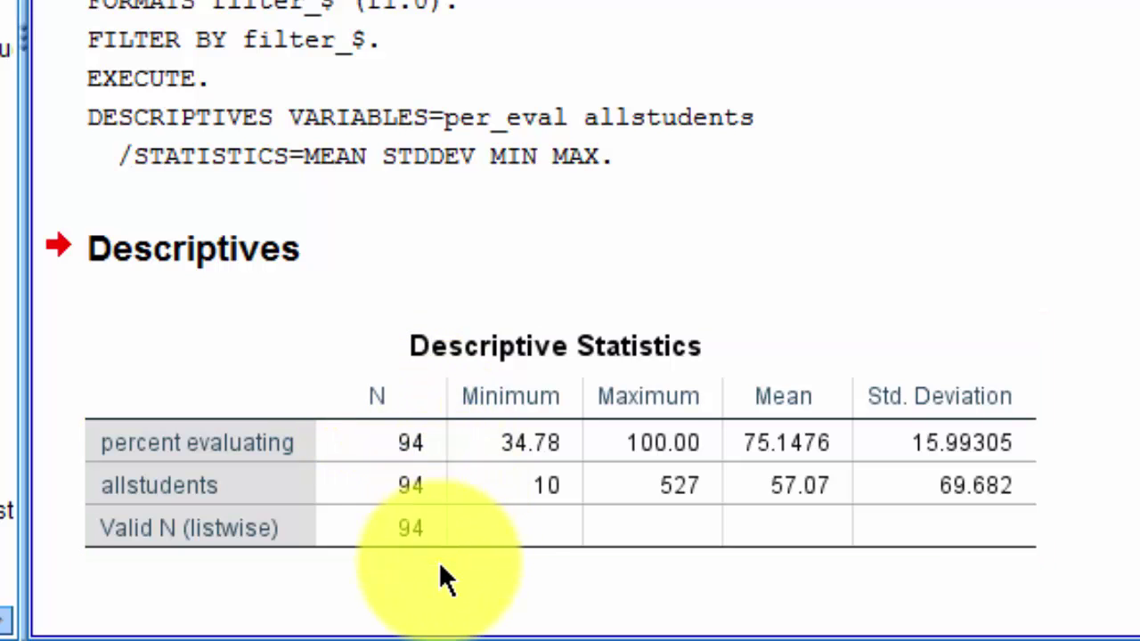